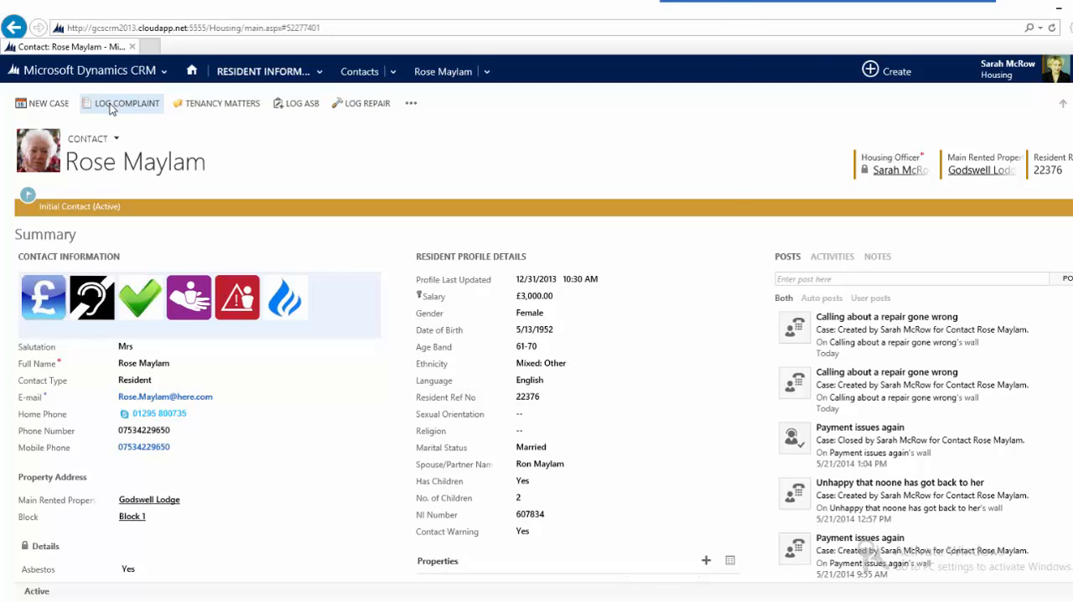
# Step: Log a new complaint case for the open contact and set its summary to "Repair gone wrong"
pyautogui.click(111, 109)
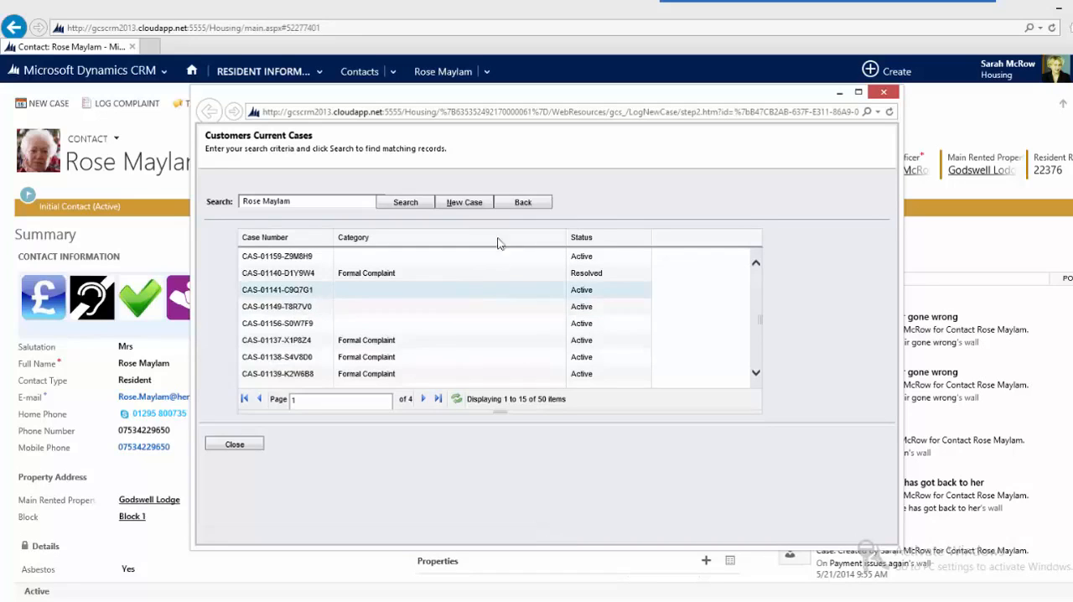
pyautogui.click(460, 206)
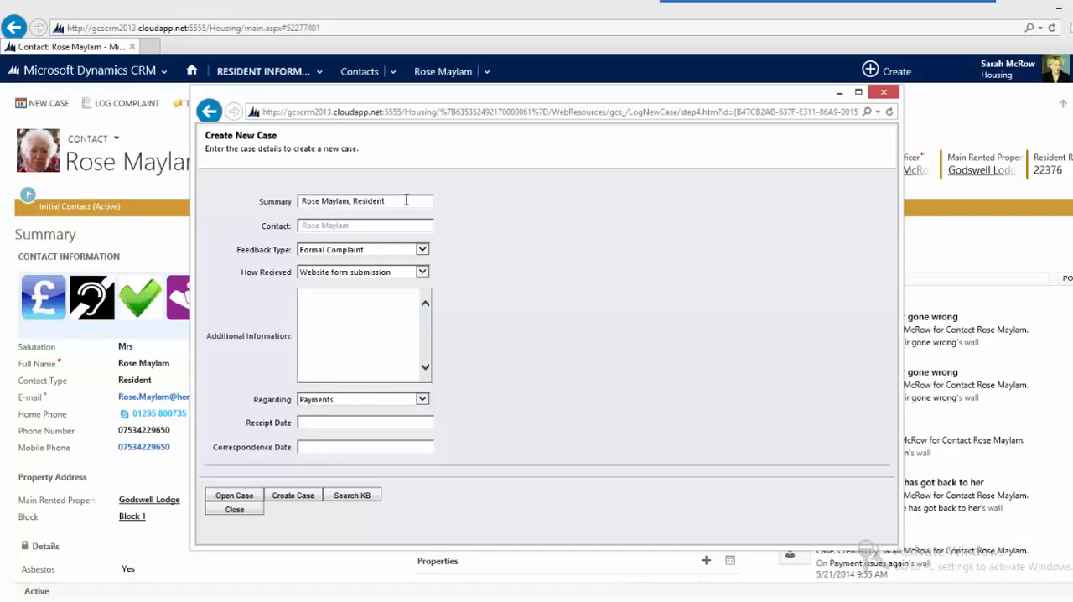
pyautogui.moveTo(400, 200); pyautogui.dragTo(263, 178)
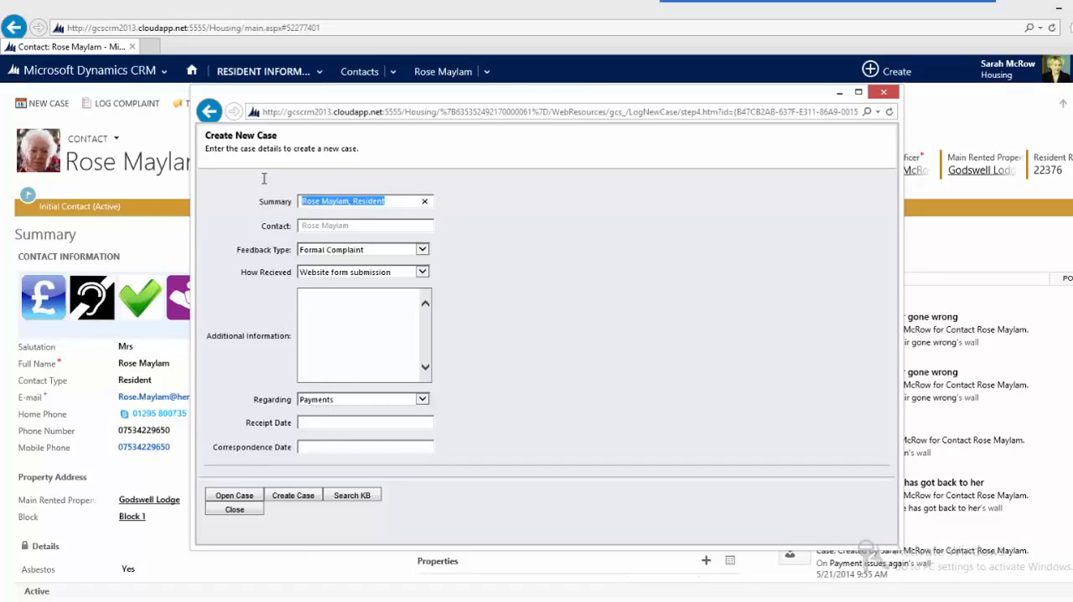
pyautogui.write('Repair ')
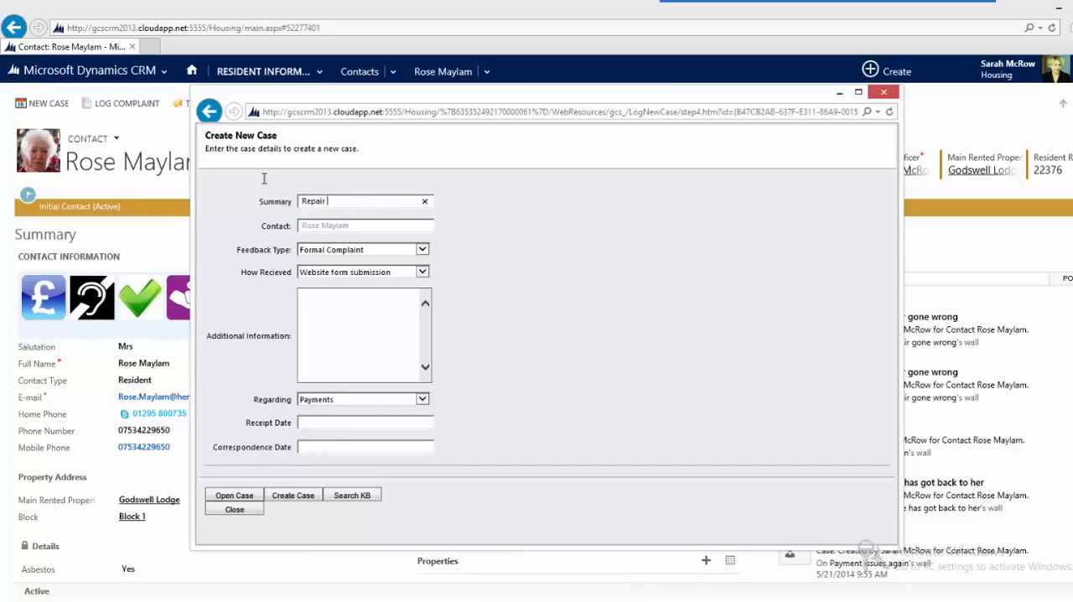
pyautogui.write('gone worng')
pyautogui.press('BackSpace')
pyautogui.press('BackSpace')
pyautogui.press('BackSpace')
pyautogui.press('BackSpace')
pyautogui.write('rong')
# Step: Set the complaint's receipt method to Phone Call and its regarding category to Repairs, and create the case
pyautogui.click(372, 273)
pyautogui.click(368, 290)
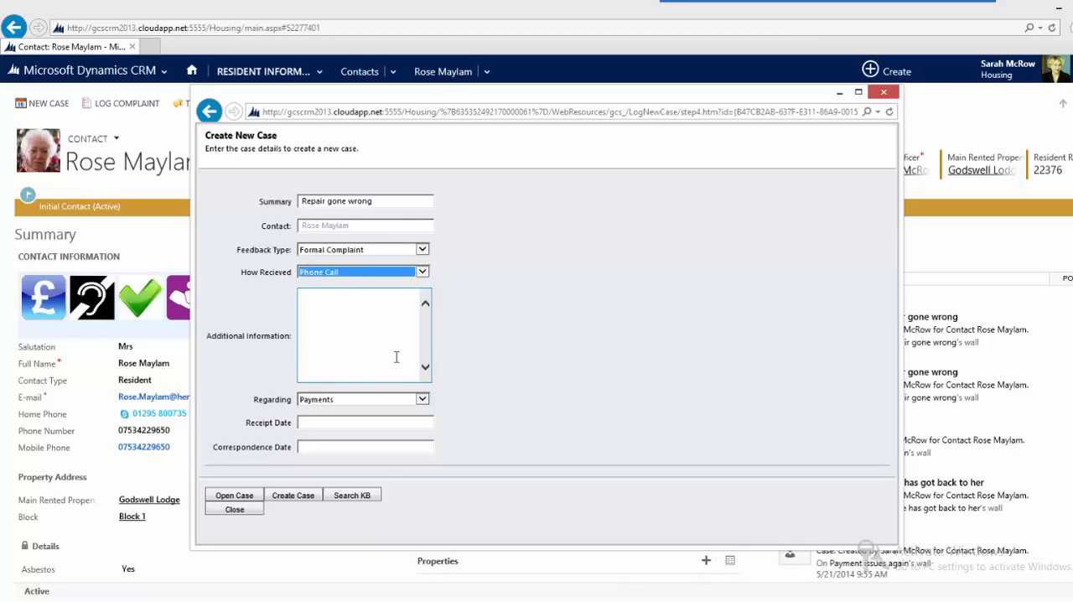
pyautogui.click(375, 402)
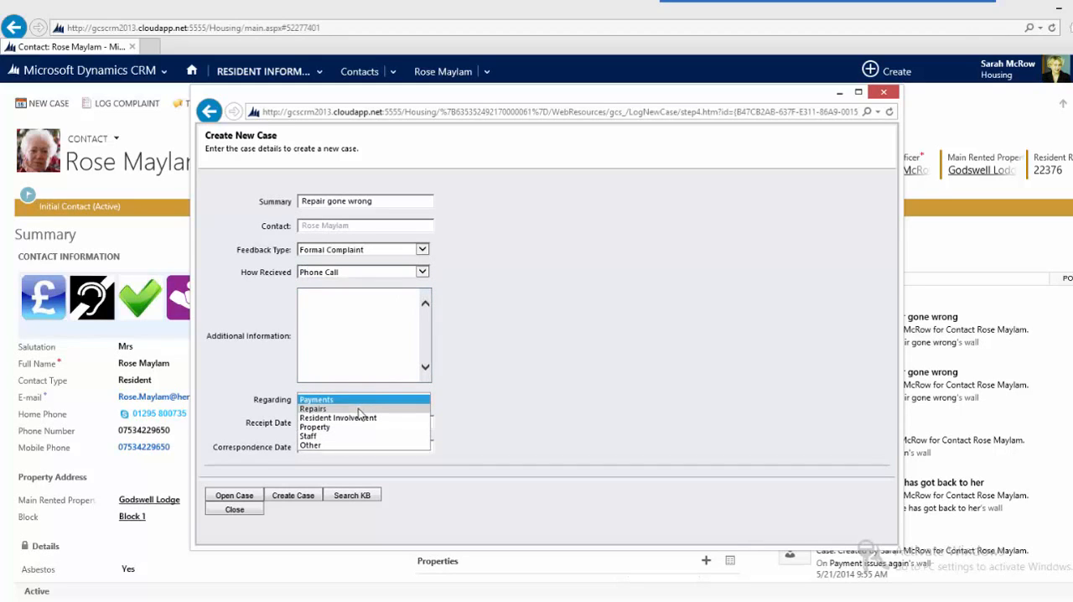
pyautogui.click(360, 409)
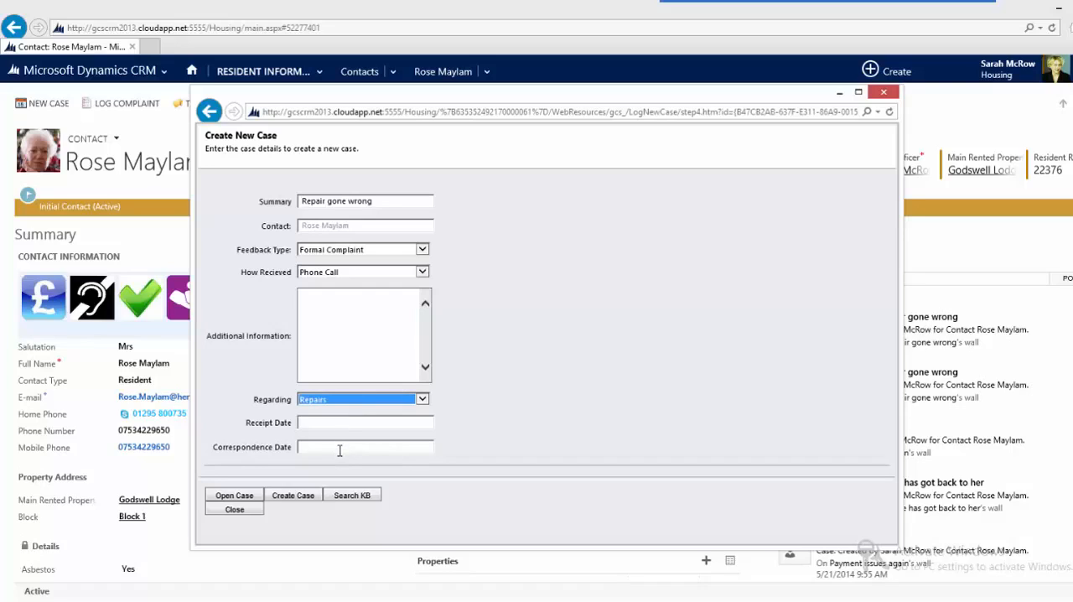
pyautogui.click(293, 496)
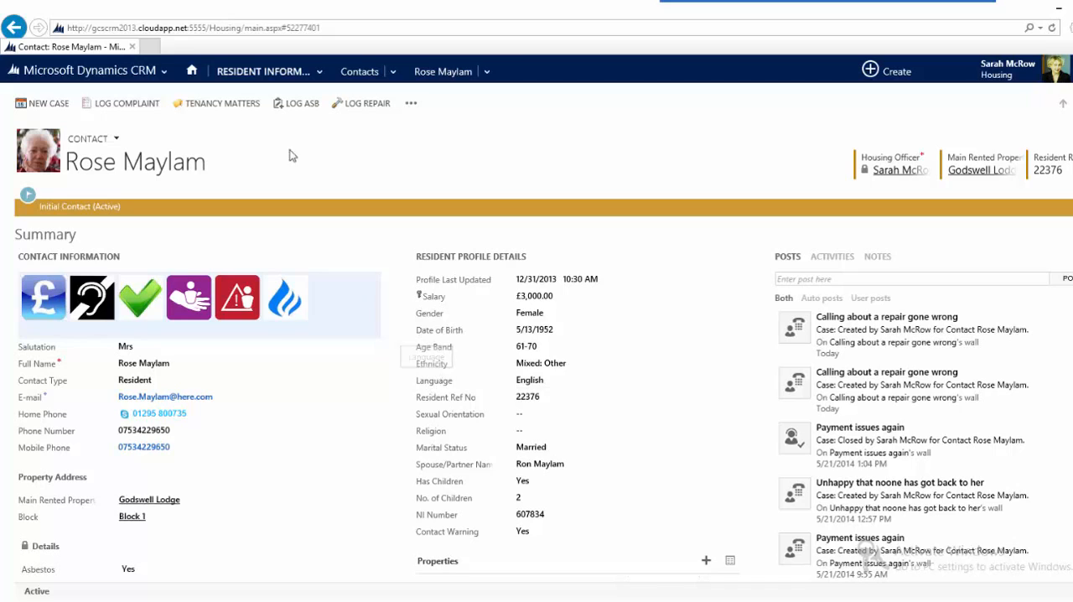
# Step: Search the active cases for "*gone wrong" and open the case titled "Repair gone wrong"
pyautogui.click(320, 72)
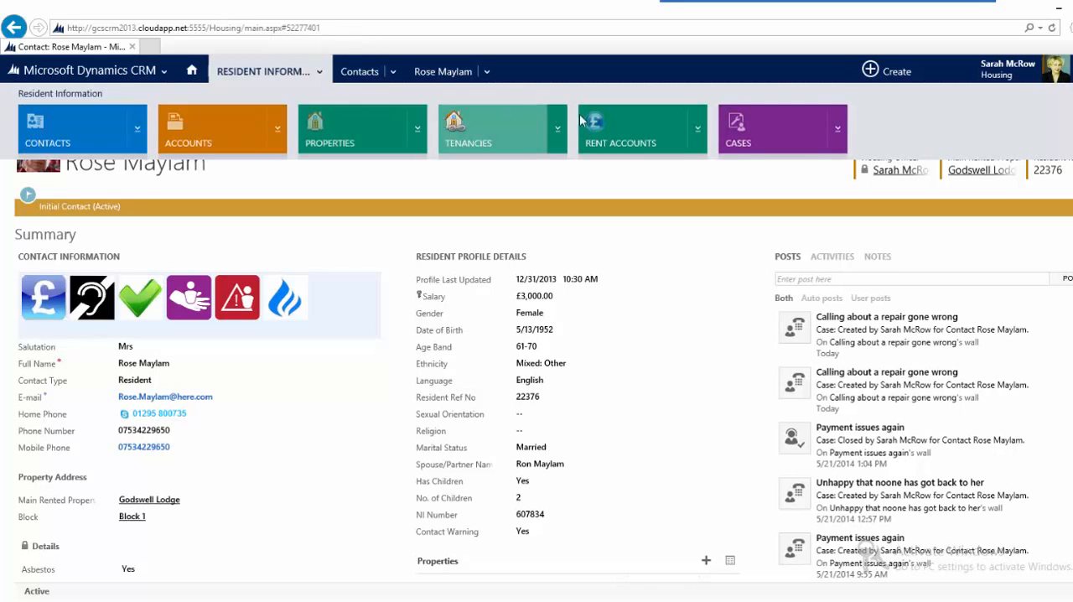
pyautogui.click(754, 130)
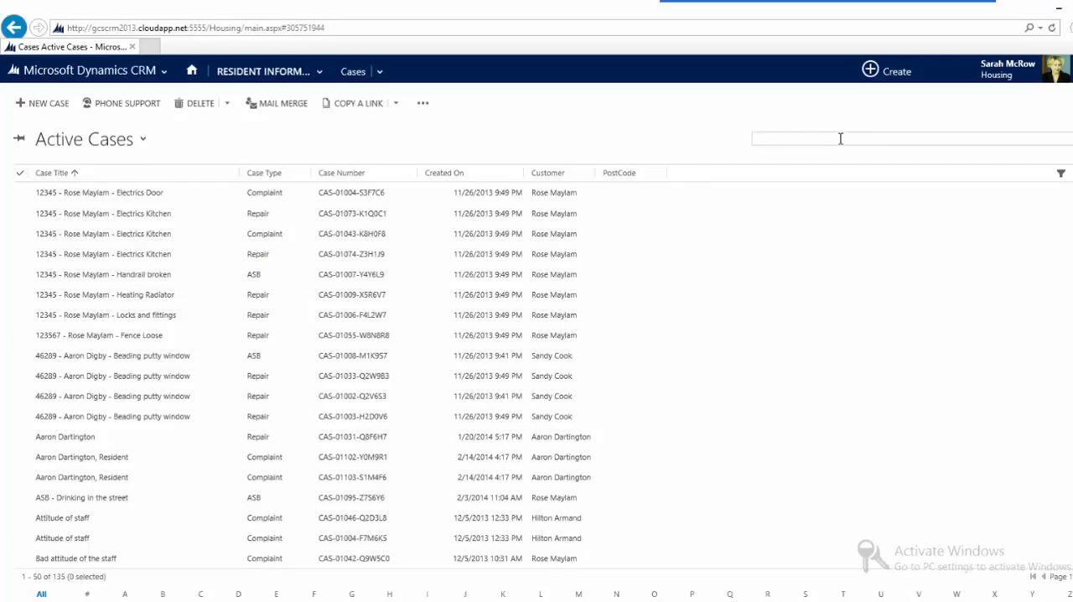
pyautogui.write('*gone wrong')
pyautogui.press('Return')
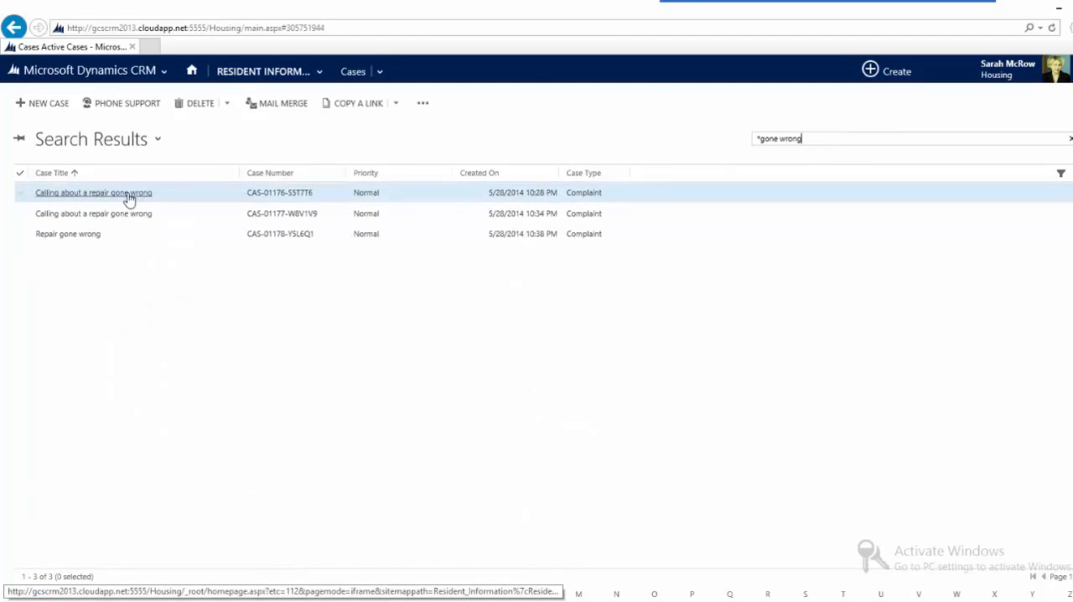
pyautogui.click(70, 235)
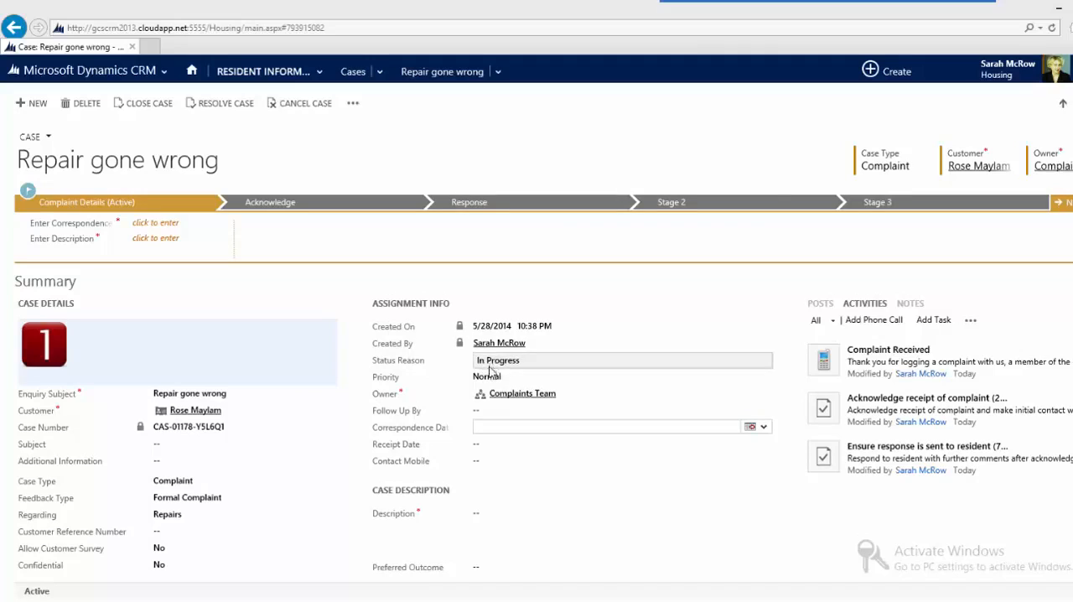
# Step: Review the case's details, related activities, customer details, and the acknowledgement and response deadlines in the stage information
pyautogui.click(483, 514)
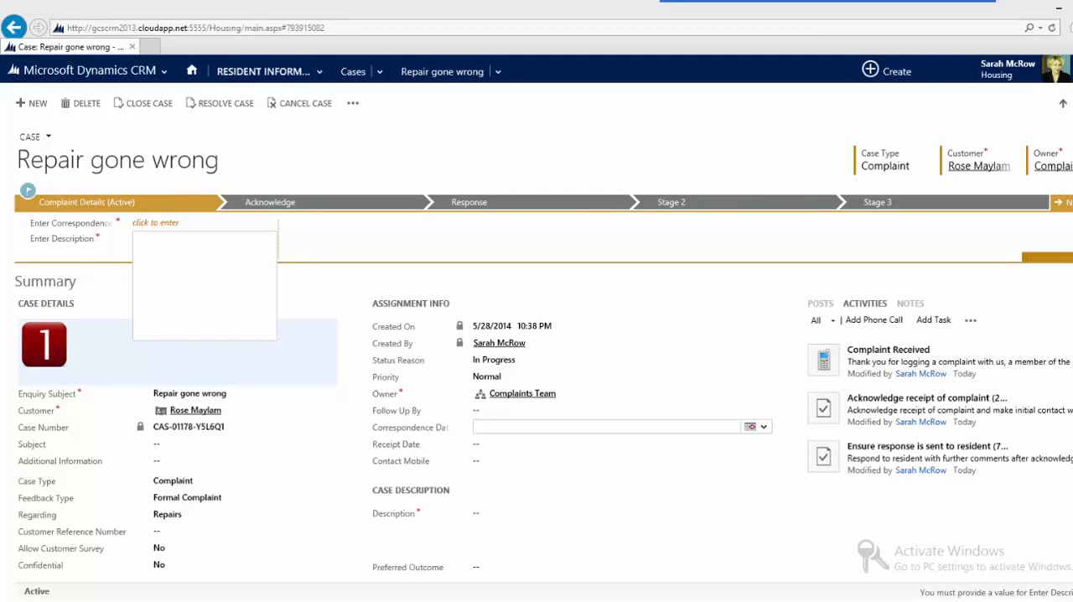
pyautogui.scroll(-2, 537, 420)
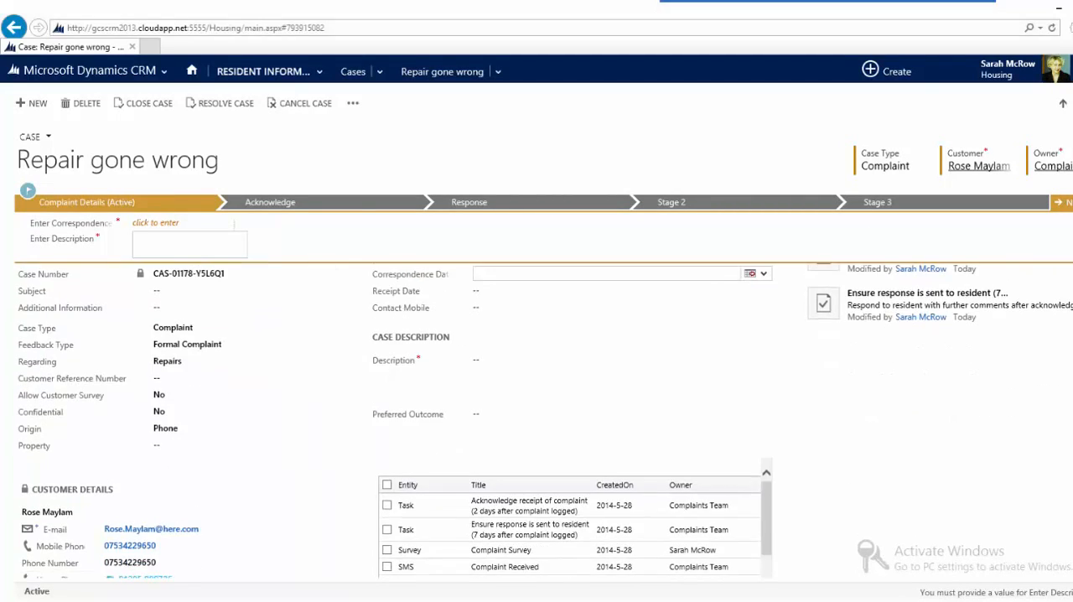
pyautogui.scroll(1, 537, 419)
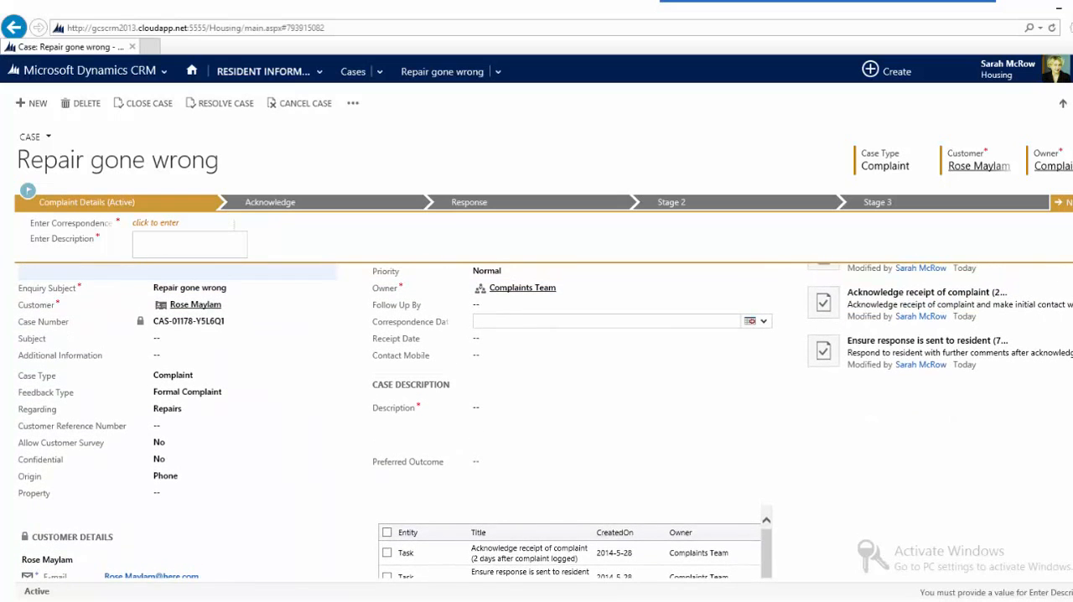
pyautogui.scroll(2, 536, 420)
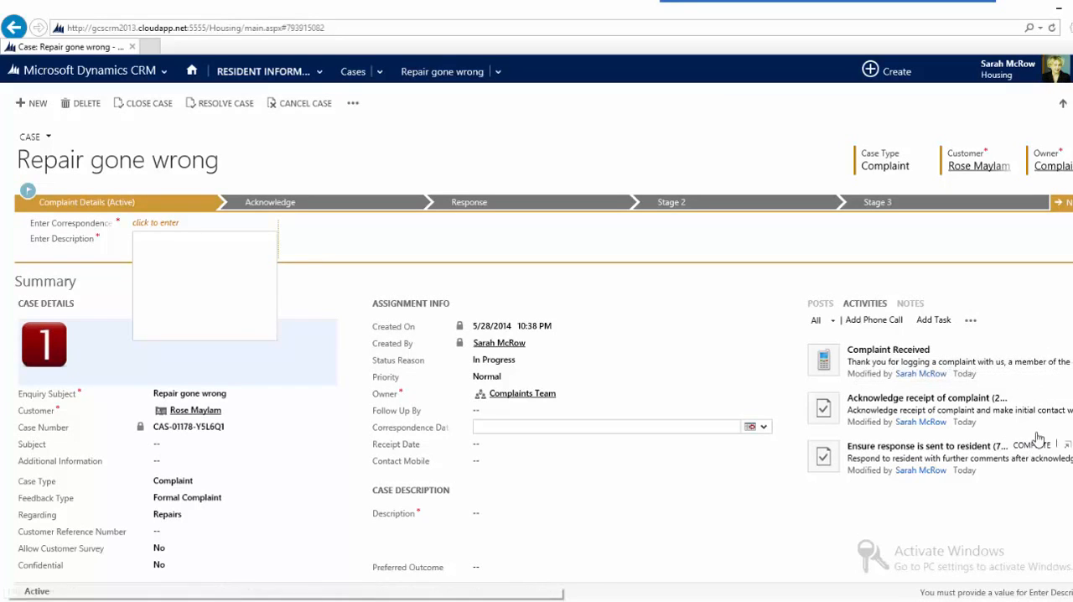
pyautogui.scroll(-3, 537, 423)
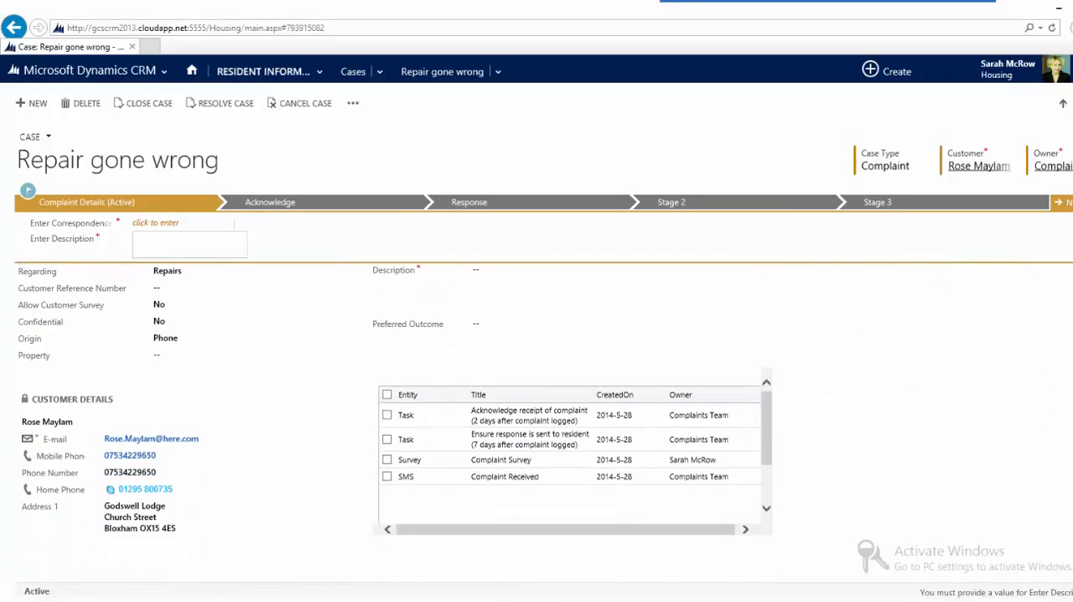
pyautogui.scroll(3, 537, 423)
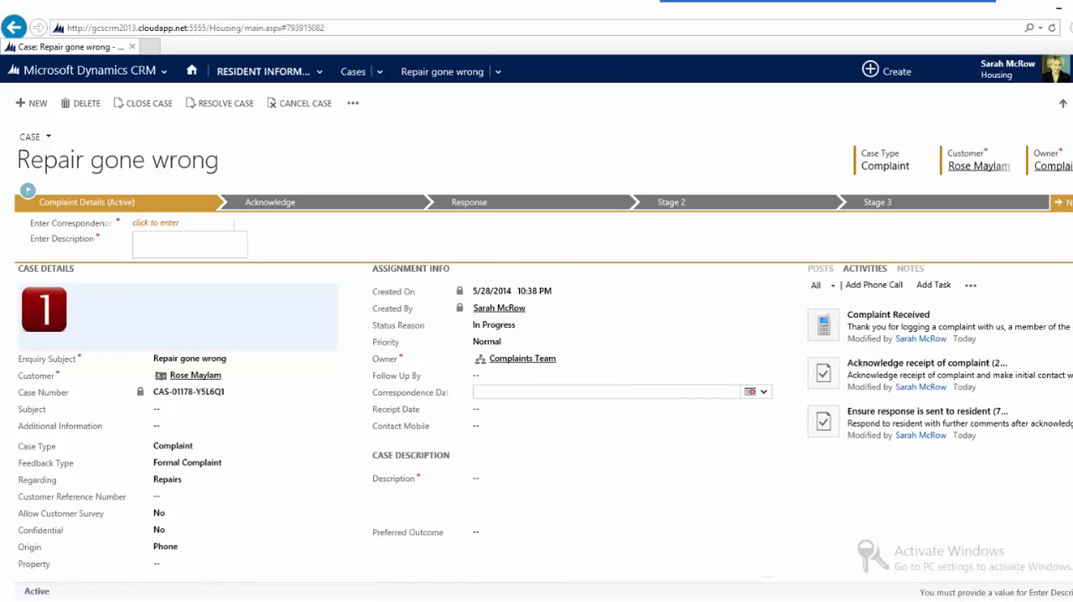
pyautogui.scroll(-3, 537, 423)
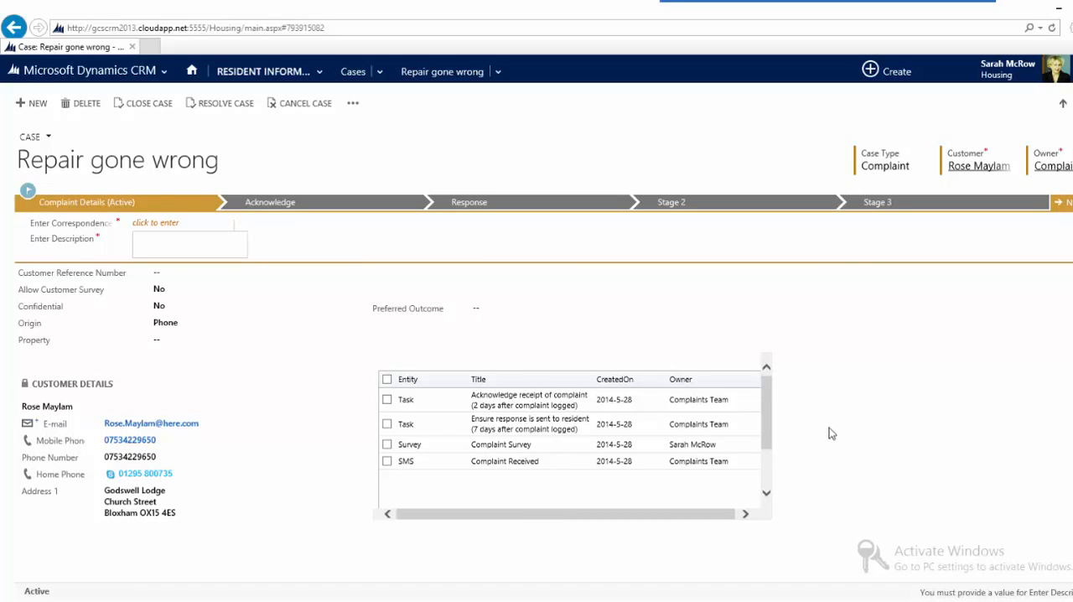
pyautogui.scroll(-4, 536, 419)
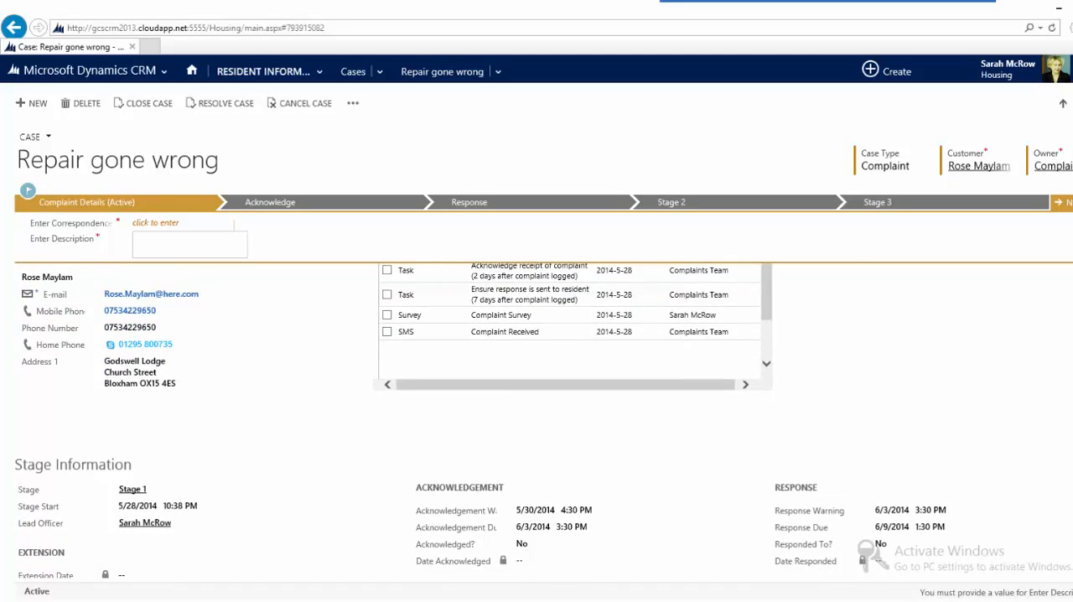
pyautogui.scroll(-1, 537, 420)
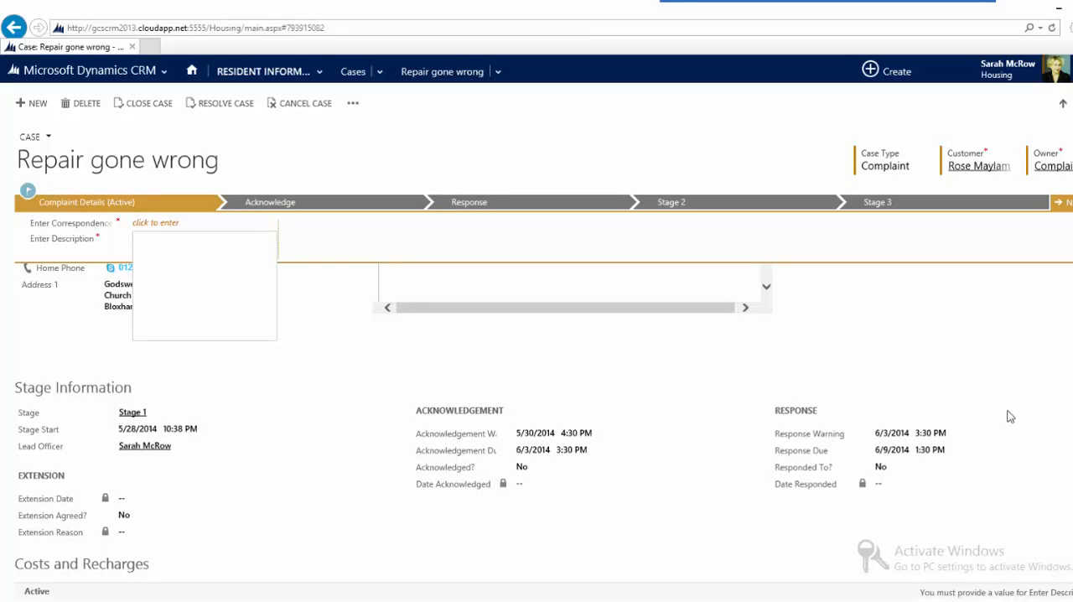
pyautogui.scroll(5, 544, 419)
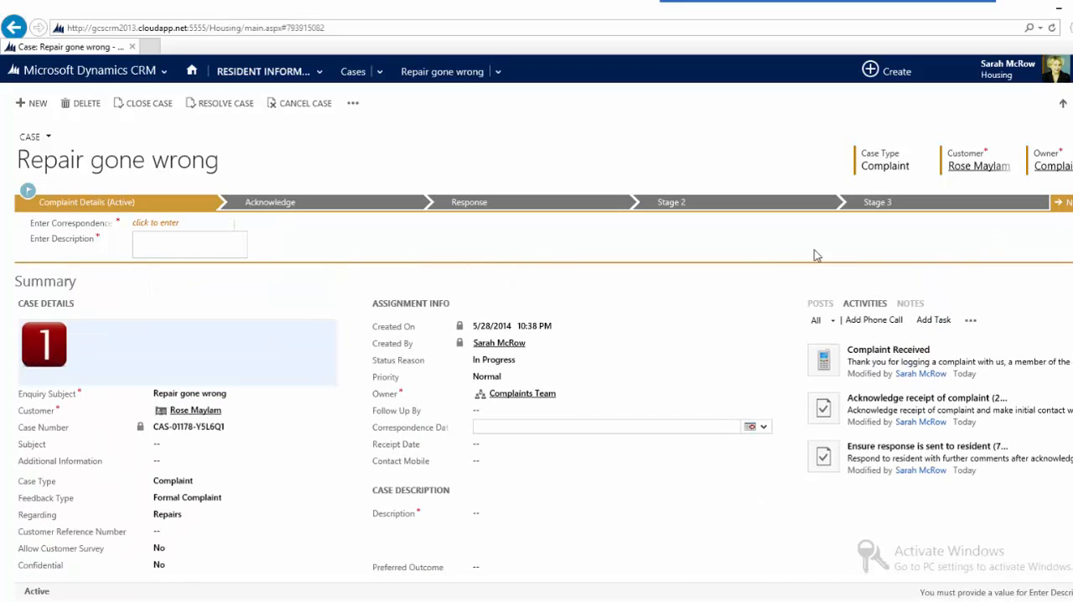
# Step: In the Complaint Details stage, set the correspondence date to 5/28/2014 and the description to "Repair caused damage to carpet"
pyautogui.click(195, 231)
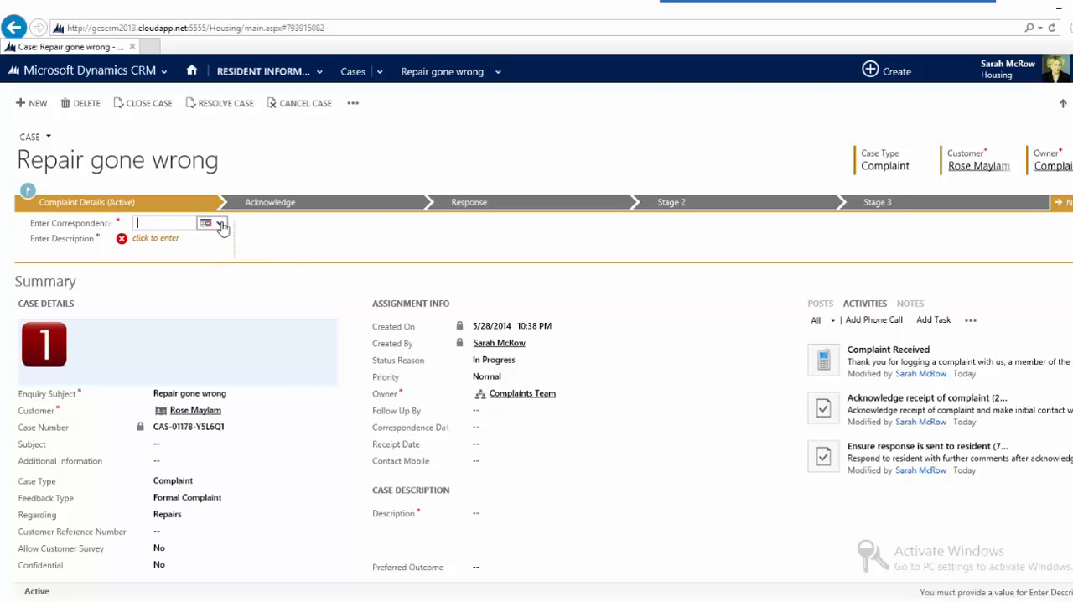
pyautogui.click(220, 225)
pyautogui.click(247, 341)
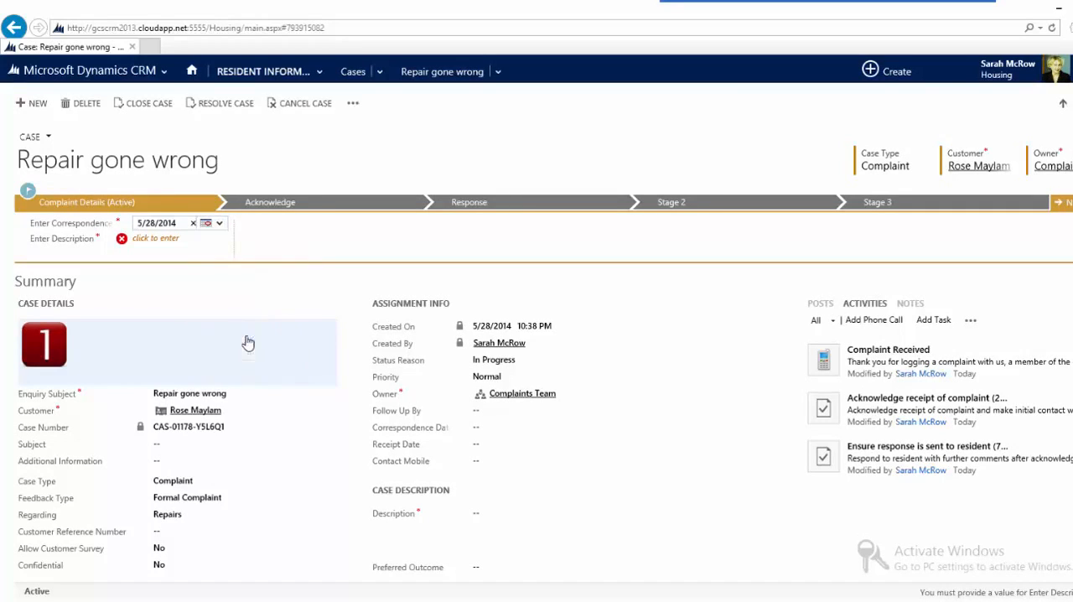
pyautogui.click(192, 243)
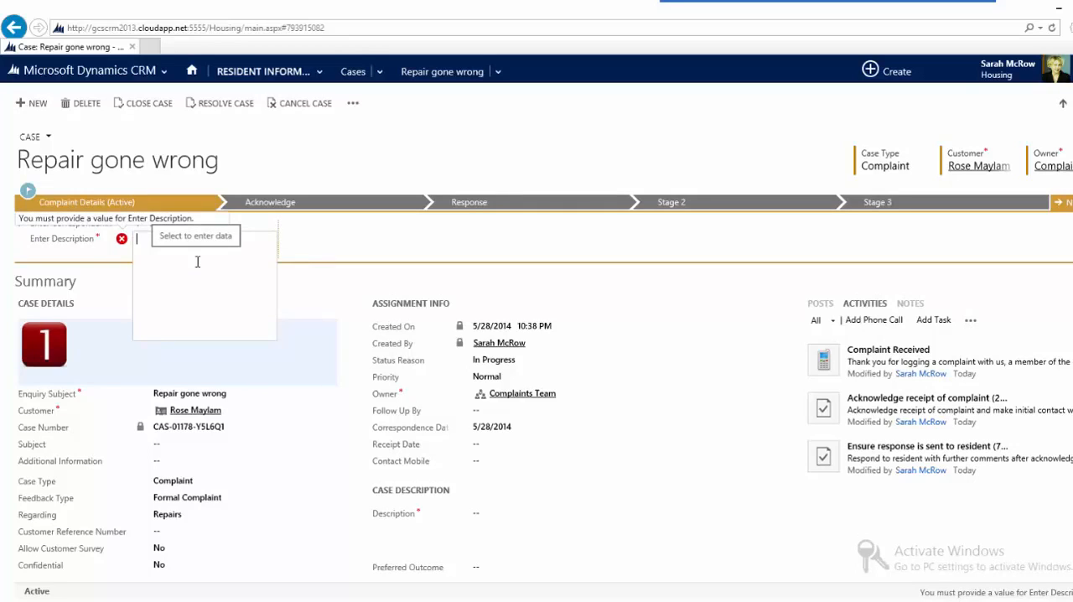
pyautogui.write('Repai')
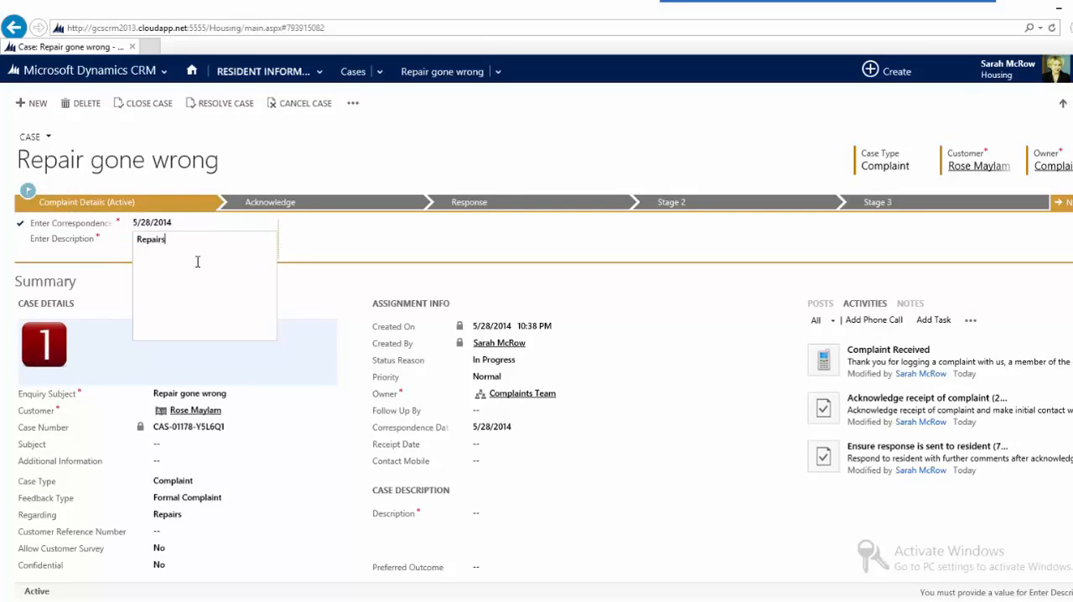
pyautogui.write('r caused damage to carpet')
# Step: In the Acknowledge stage, mark the complaint as acknowledged and responded to
pyautogui.click(321, 210)
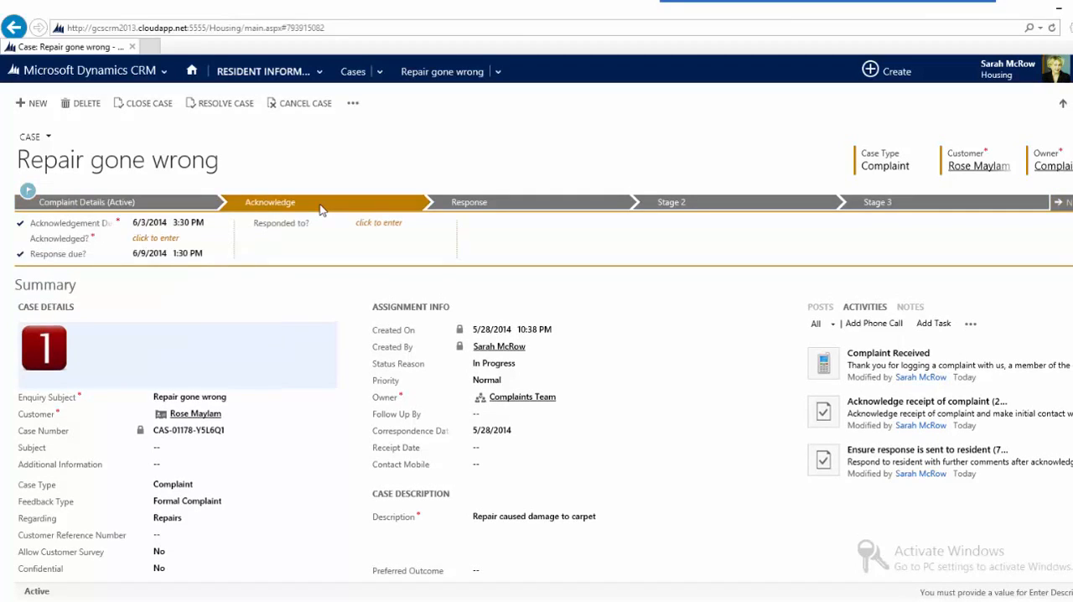
pyautogui.click(192, 240)
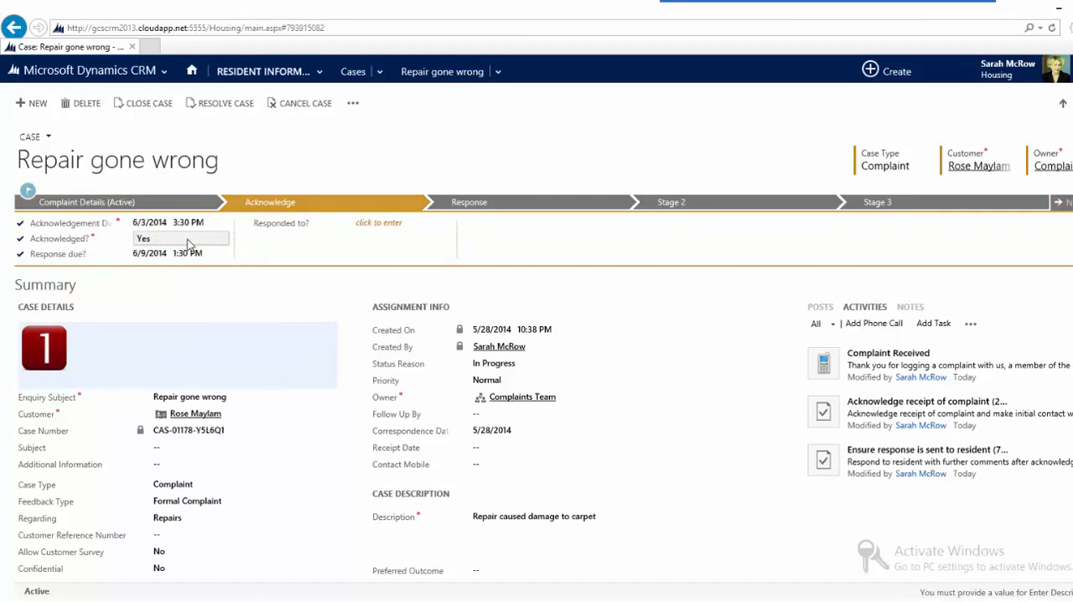
pyautogui.click(406, 224)
# Step: In the Response stage, set both the responded-to and acknowledged fields to Yes
pyautogui.click(472, 206)
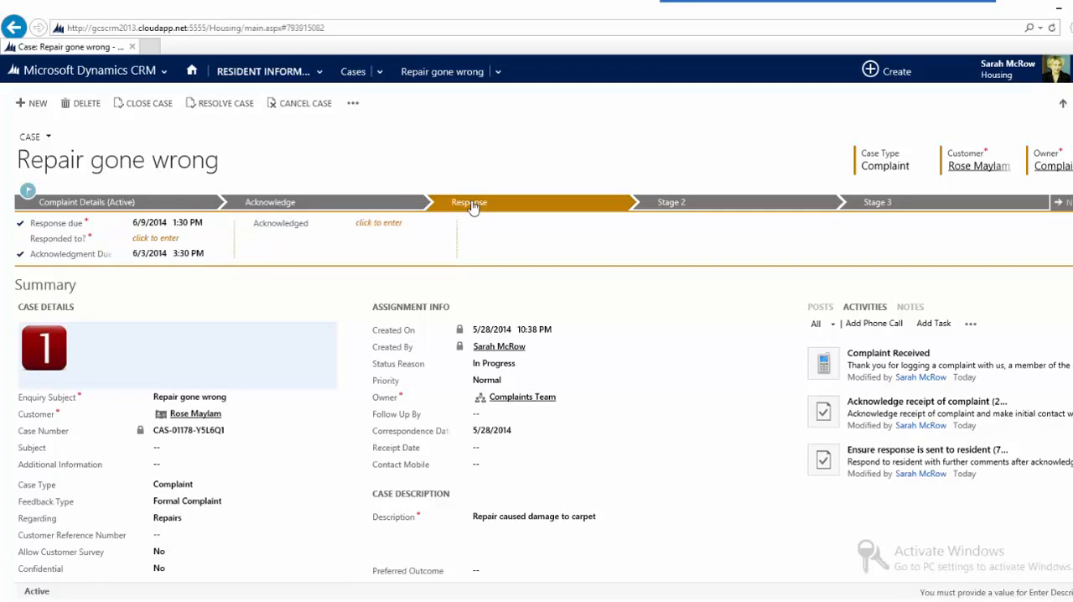
pyautogui.click(166, 242)
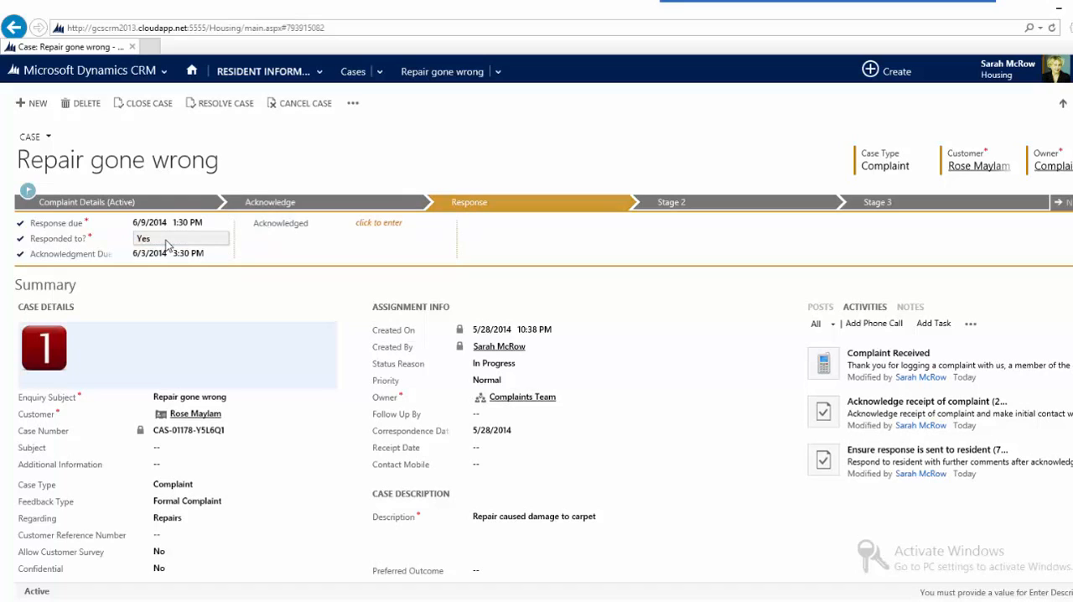
pyautogui.click(366, 225)
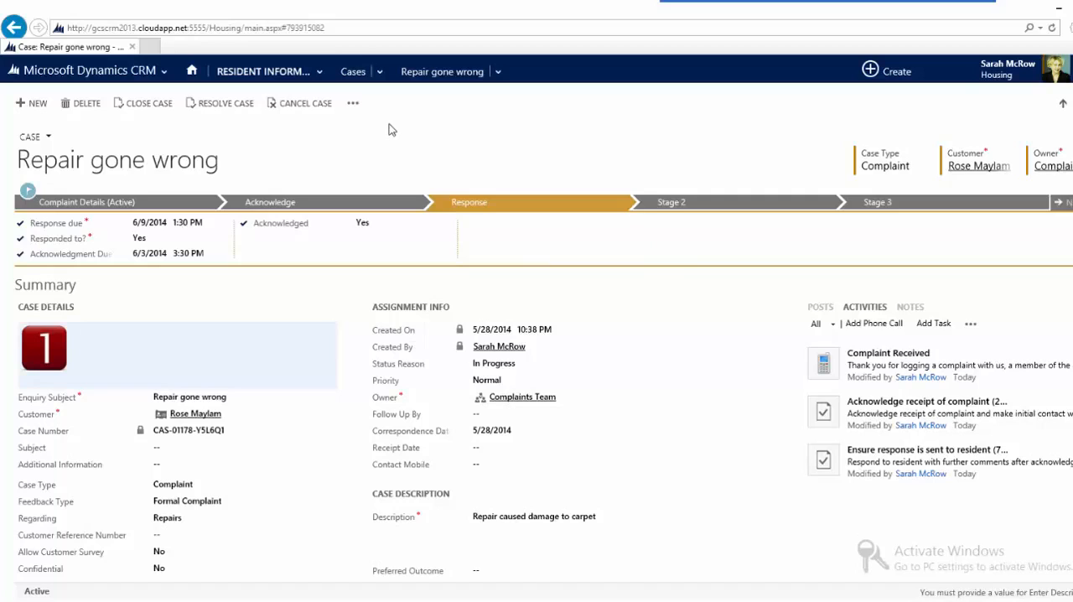
# Step: Try a mail merge using the Response template with local and remote printing queues turned off, and view its optional outcome paragraphs
pyautogui.click(353, 103)
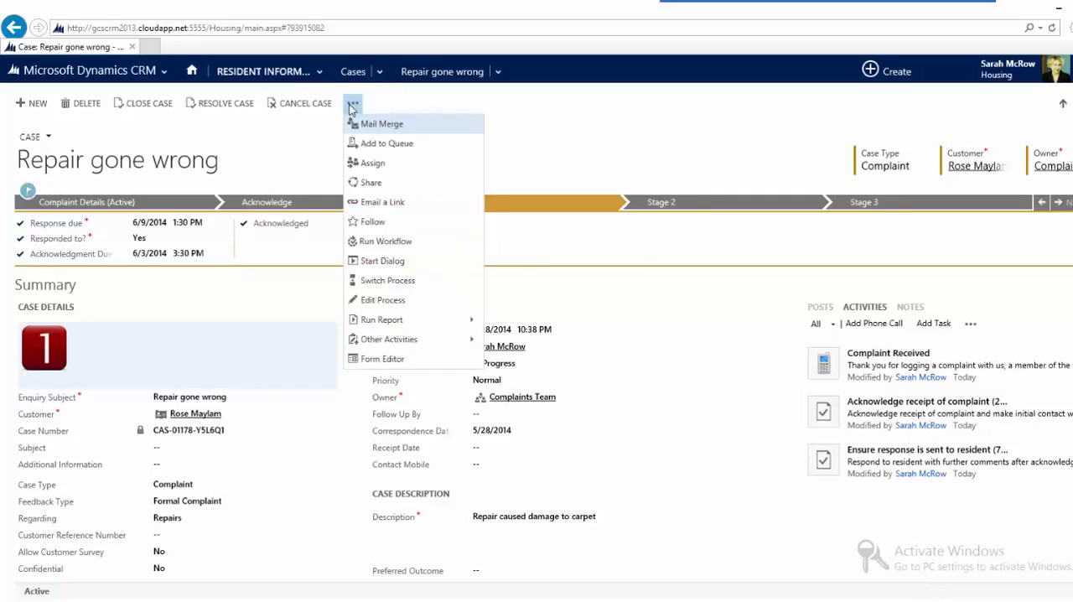
pyautogui.click(369, 126)
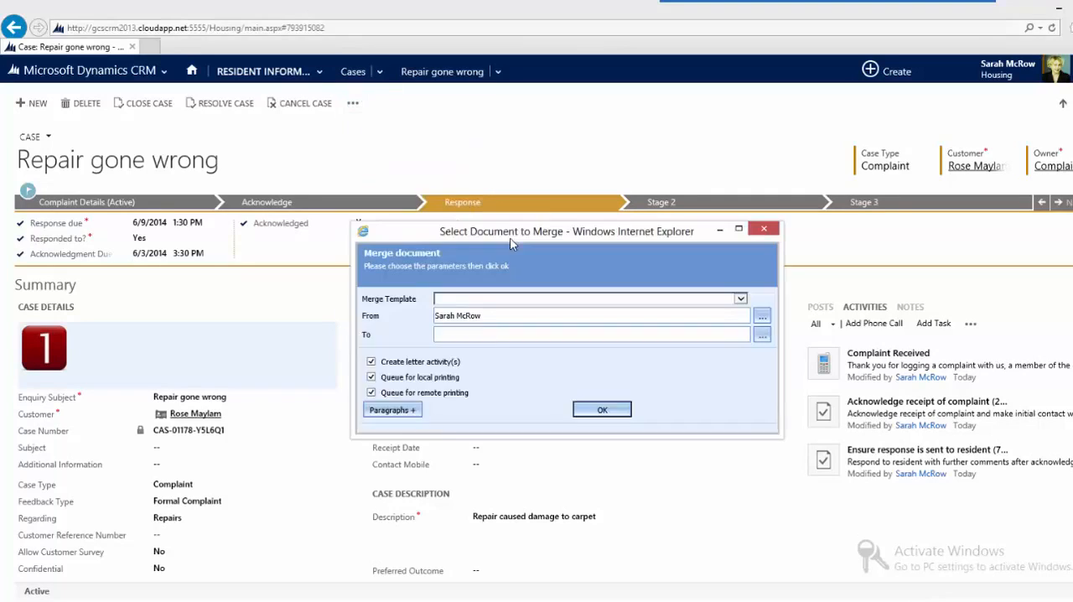
pyautogui.click(371, 377)
pyautogui.click(372, 392)
pyautogui.click(741, 299)
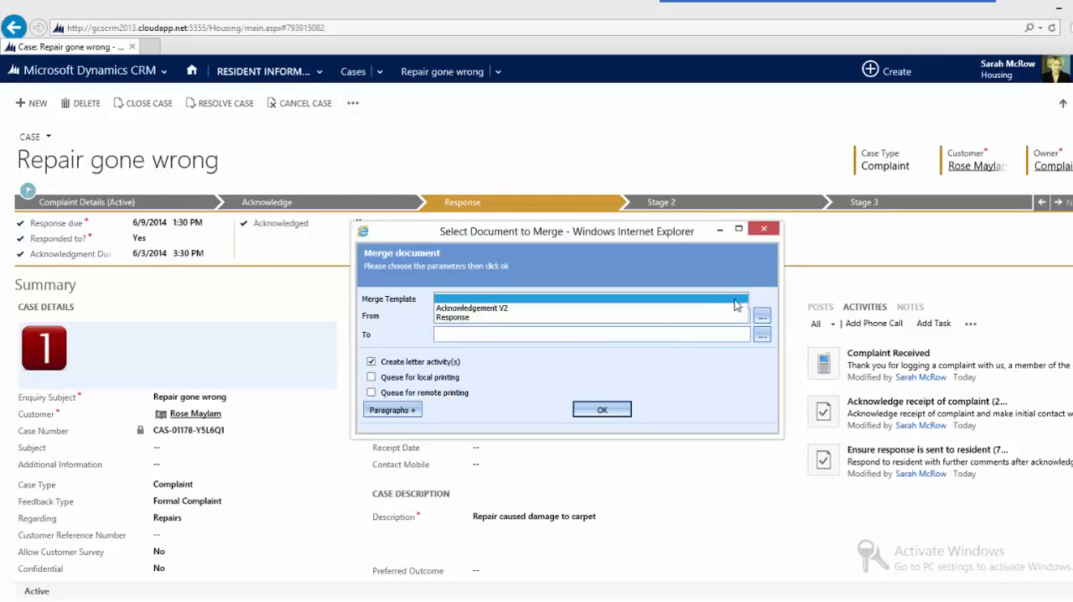
pyautogui.click(641, 317)
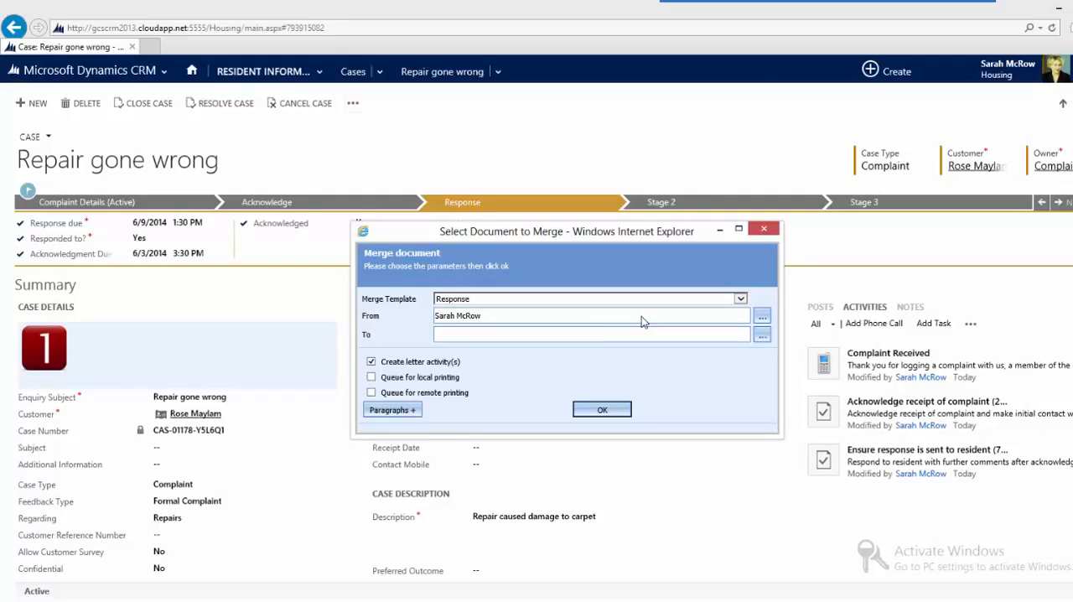
pyautogui.click(411, 411)
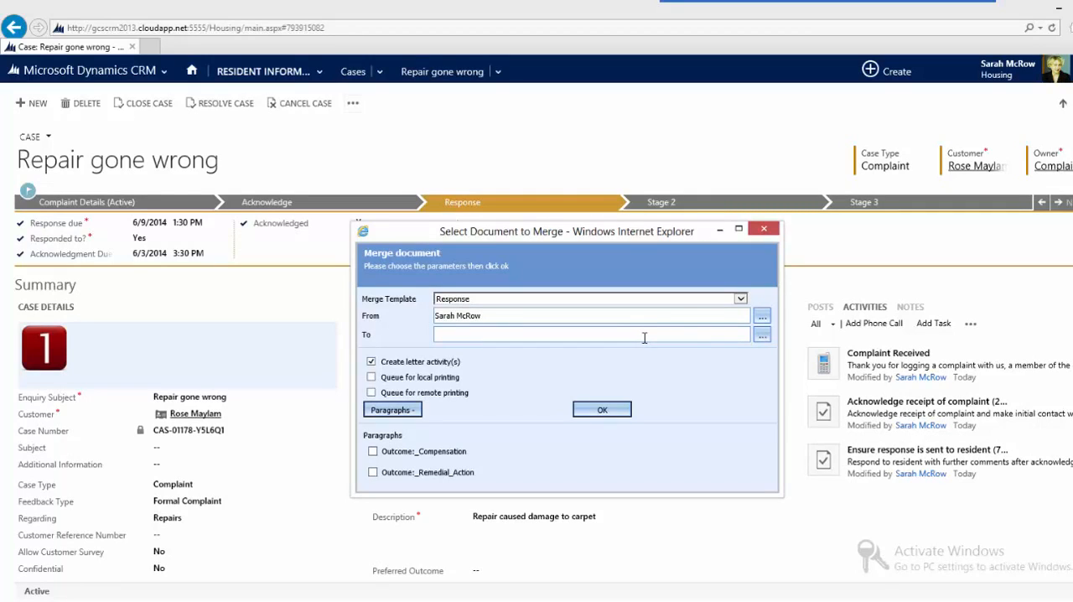
pyautogui.click(765, 229)
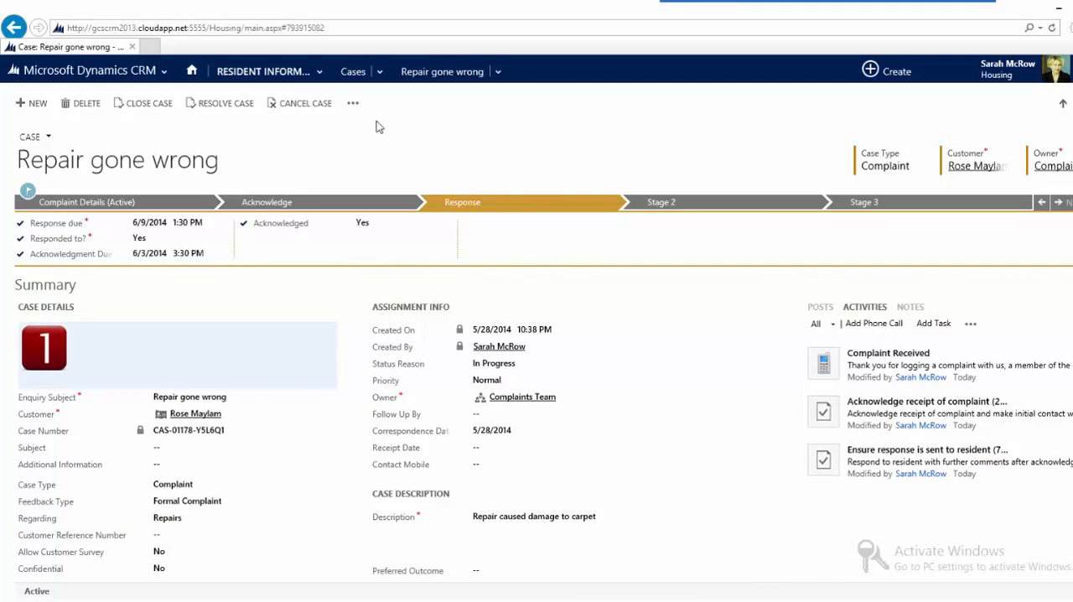
# Step: Open the Complaint Survey record associated with the case
pyautogui.click(500, 69)
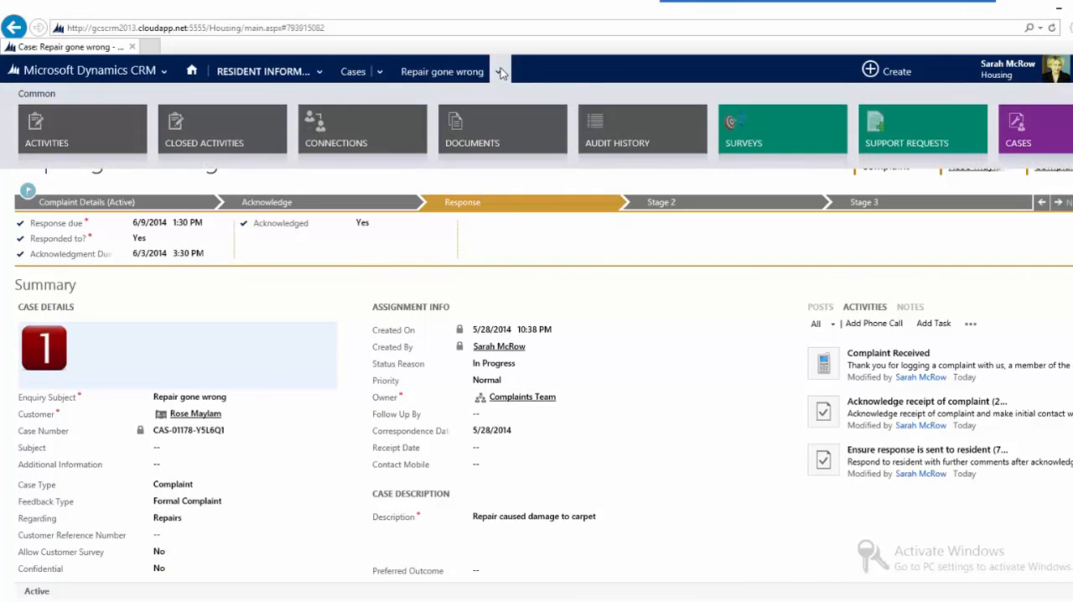
pyautogui.click(745, 144)
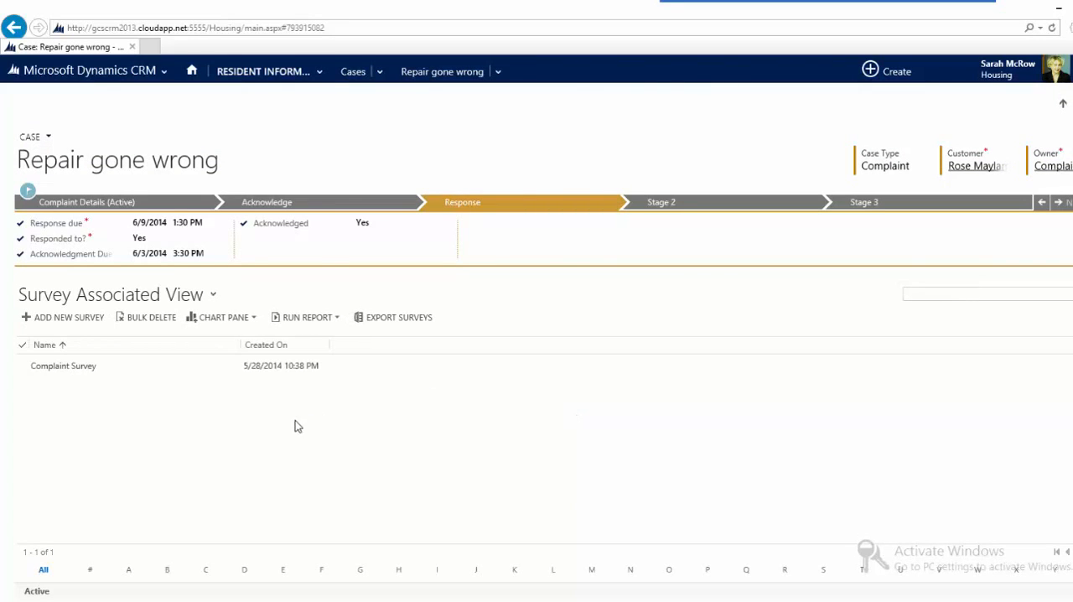
pyautogui.doubleClick(121, 367)
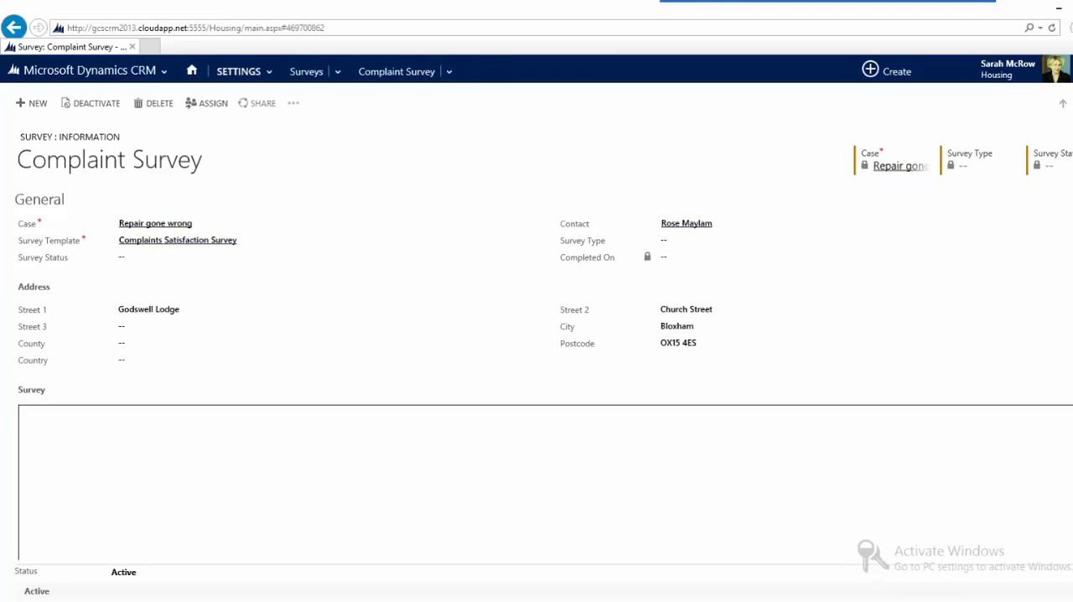
# Step: Answer survey question Q1 with Very satisfied, Q2 with Fairly satisfied and Q4 with Neither satisfied nor dissatisfied
pyautogui.scroll(-1, 537, 374)
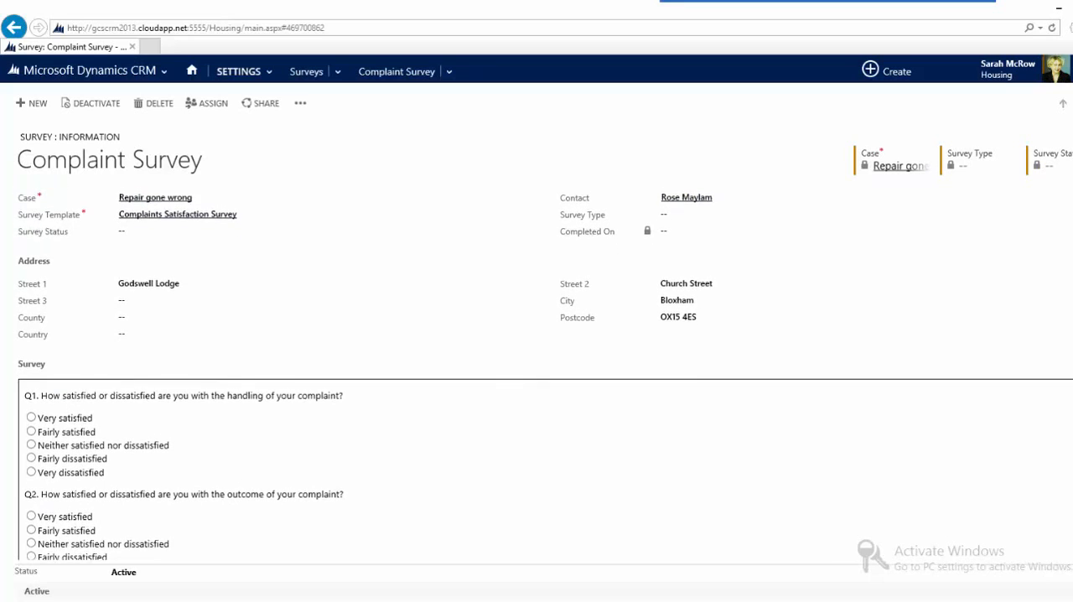
pyautogui.scroll(-4, 268, 443)
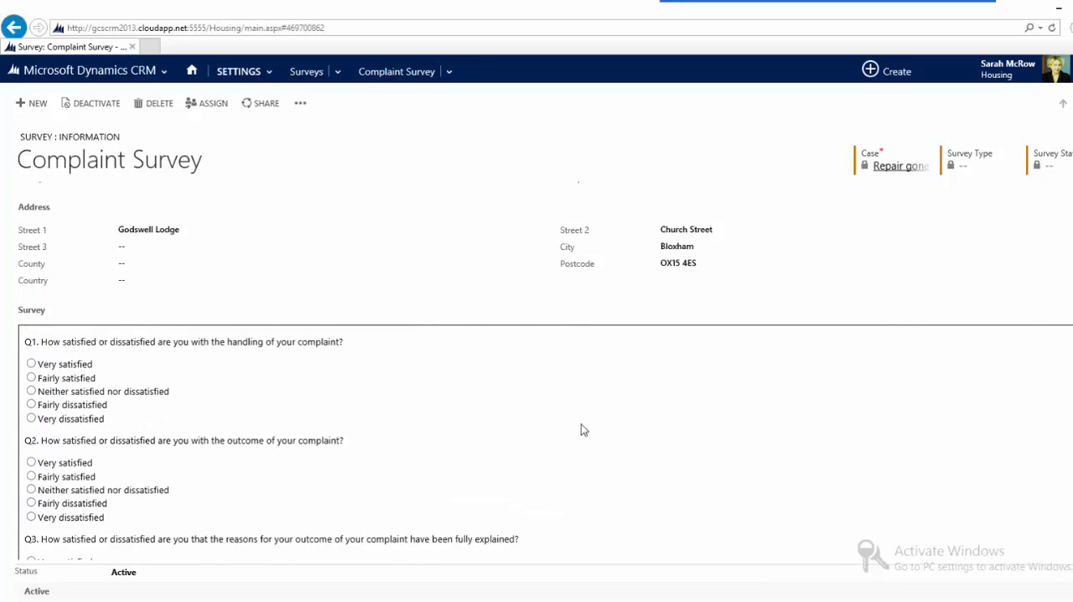
pyautogui.click(31, 364)
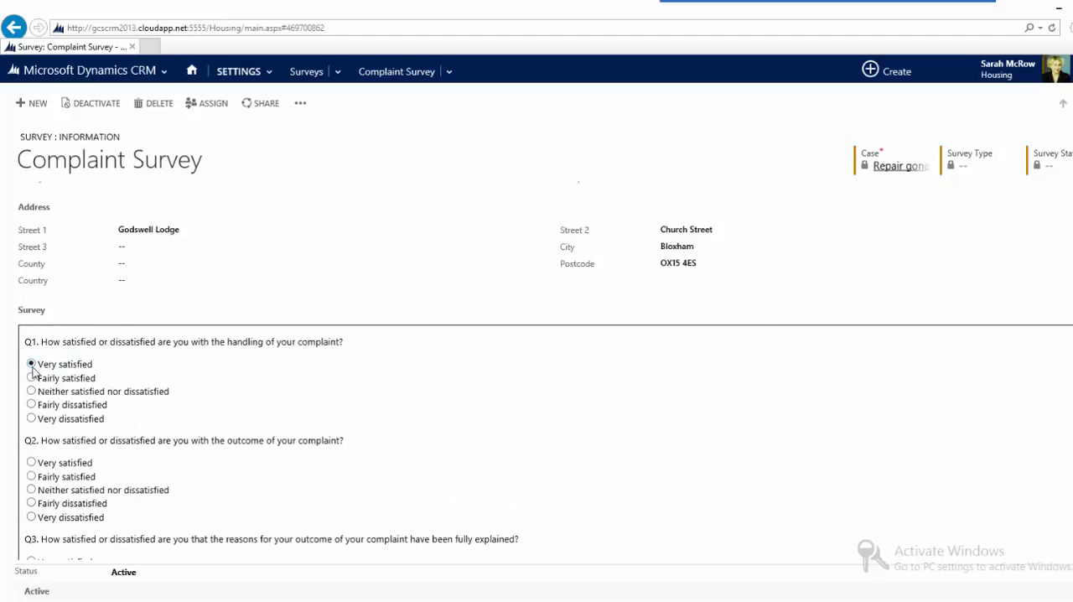
pyautogui.click(32, 476)
pyautogui.scroll(-5, 646, 467)
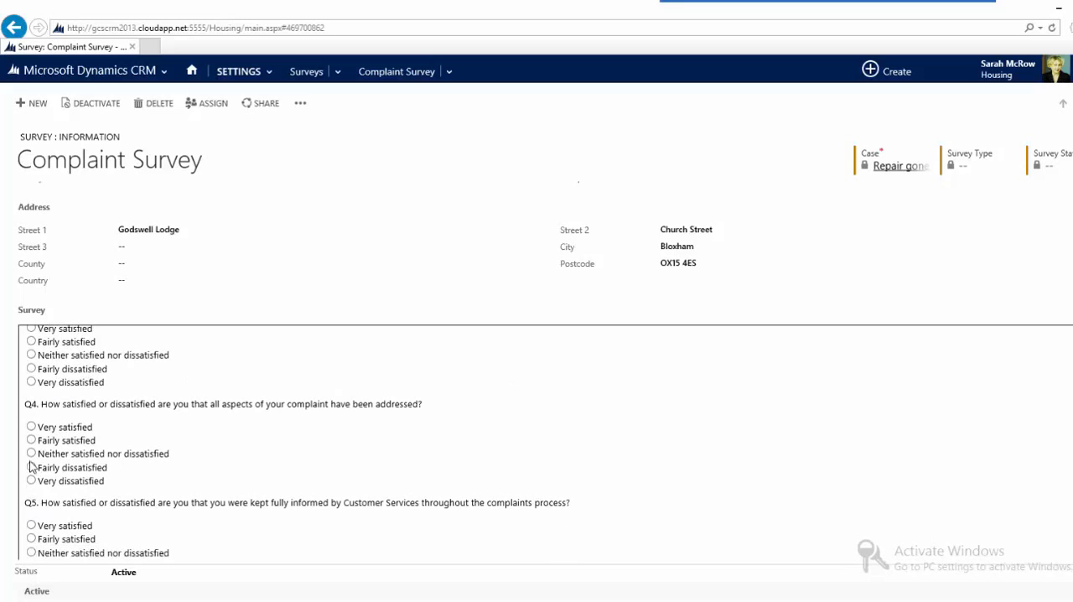
pyautogui.click(31, 453)
pyautogui.scroll(2, 545, 369)
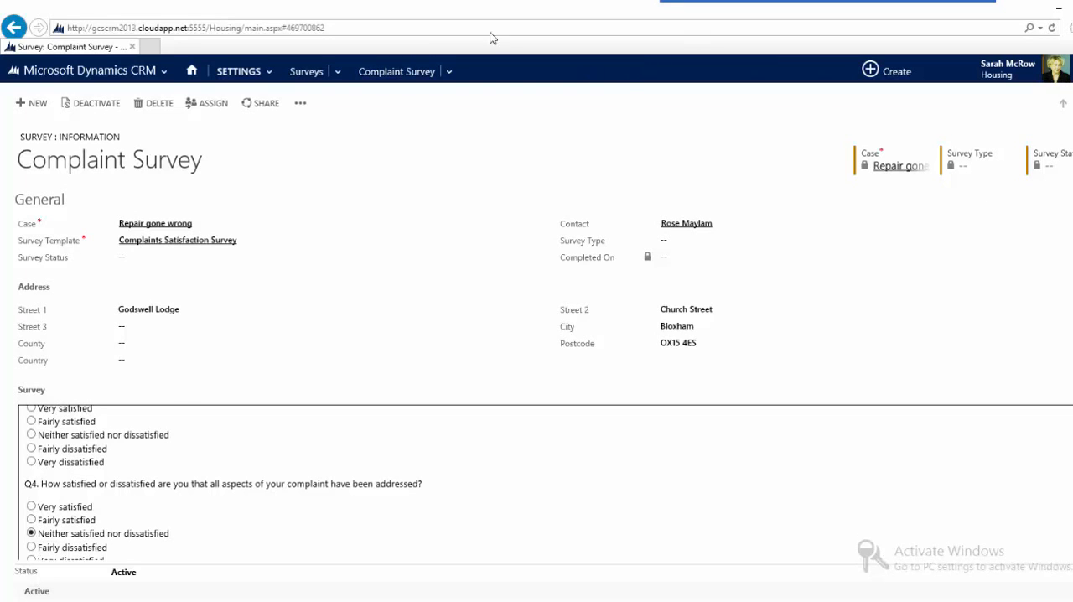
# Step: Return to the case and mark the complaint received, acknowledge receipt and ensure response activities as complete
pyautogui.click(132, 67)
pyautogui.click(13, 27)
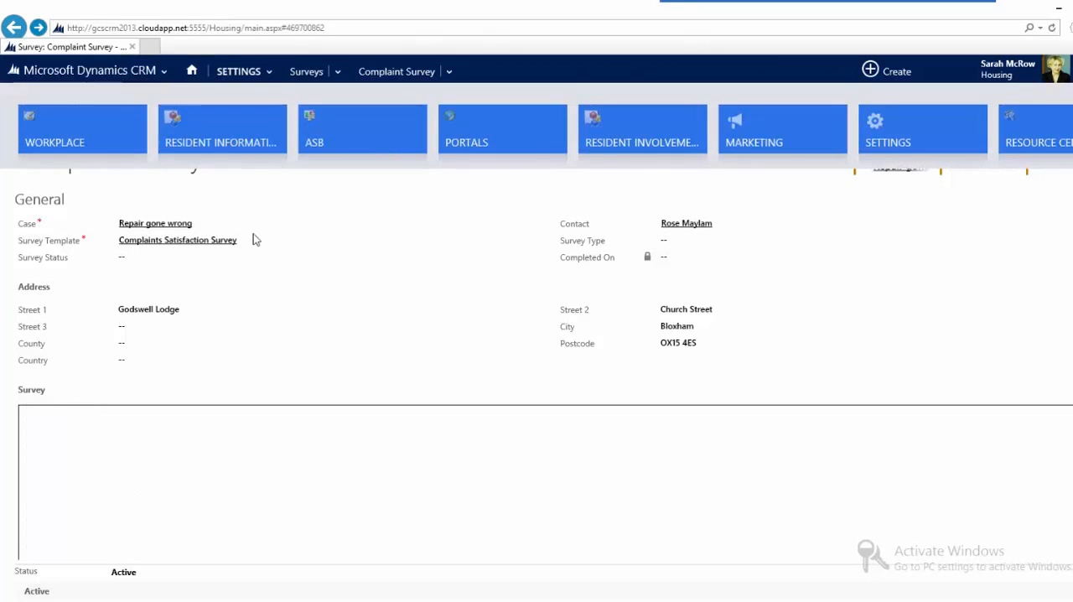
pyautogui.click(13, 27)
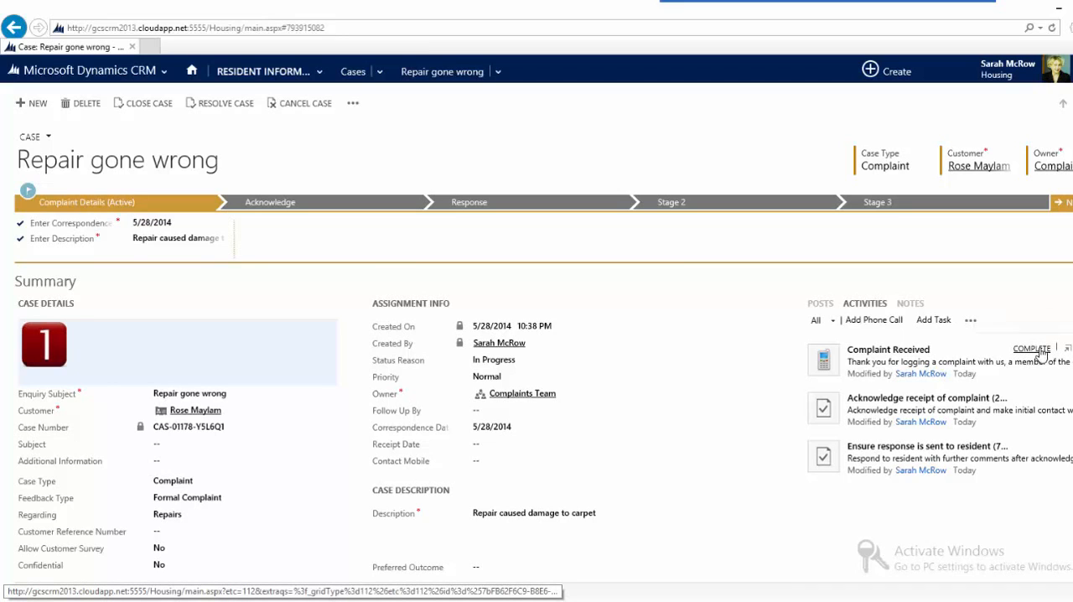
pyautogui.click(1038, 350)
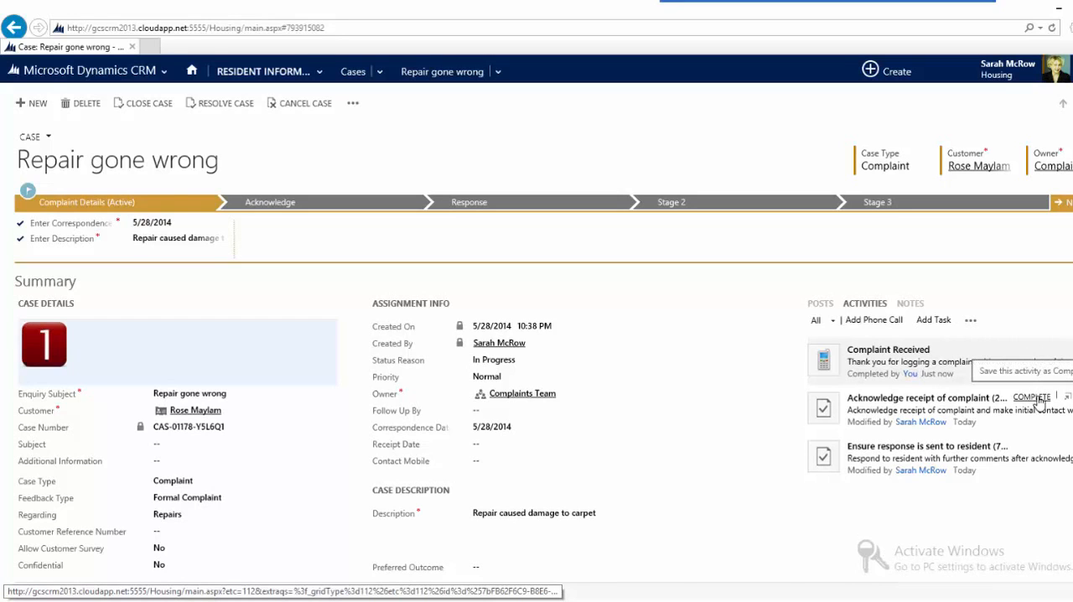
pyautogui.click(1038, 399)
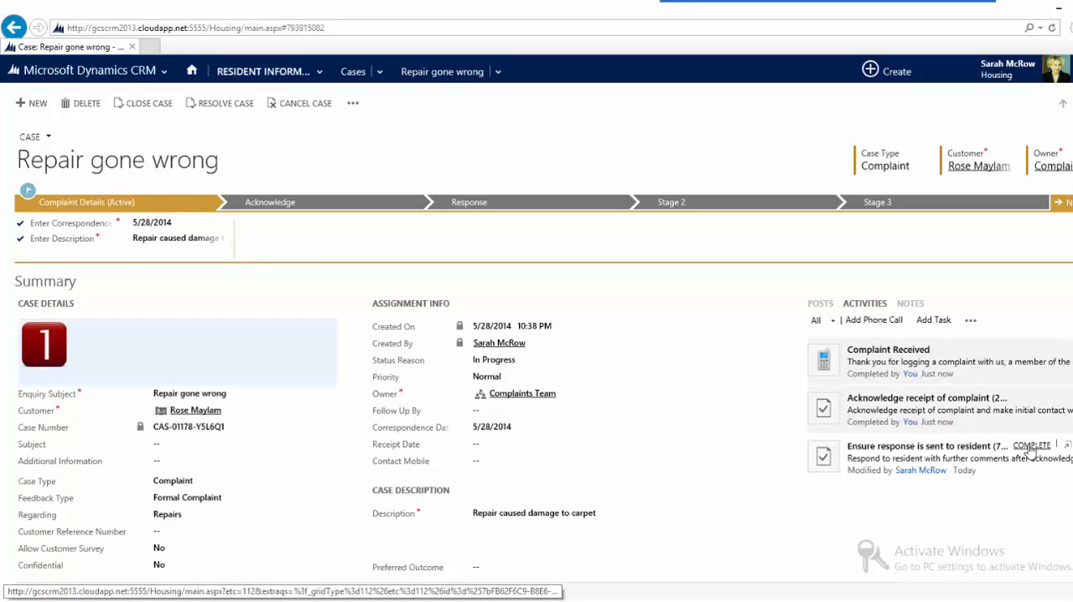
pyautogui.click(1032, 446)
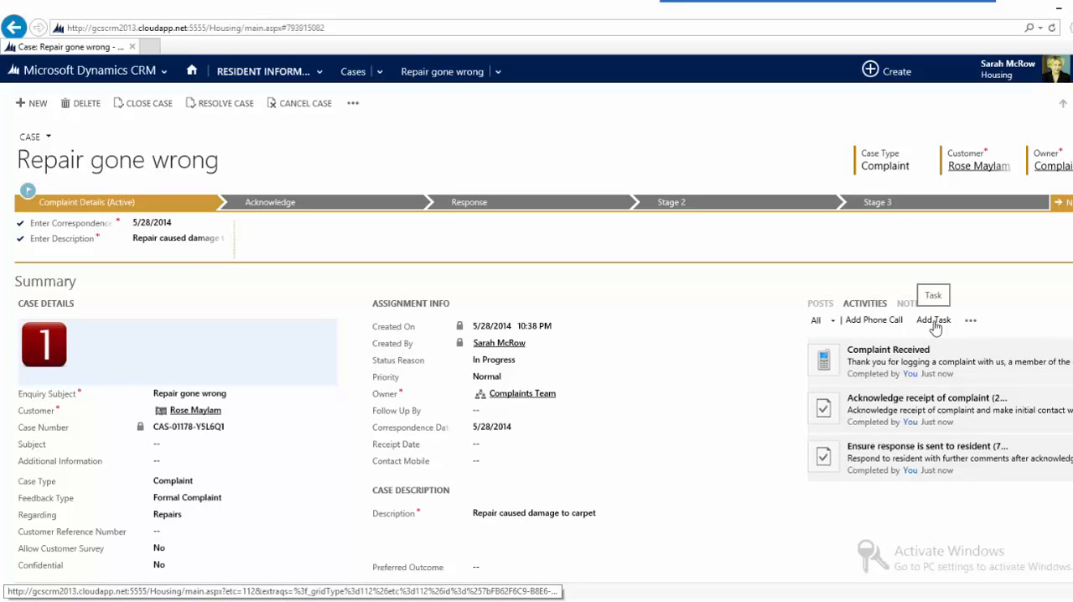
# Step: Log an outgoing phone call with the customer, noting a call to check if all is OK now and that she said it was
pyautogui.click(888, 326)
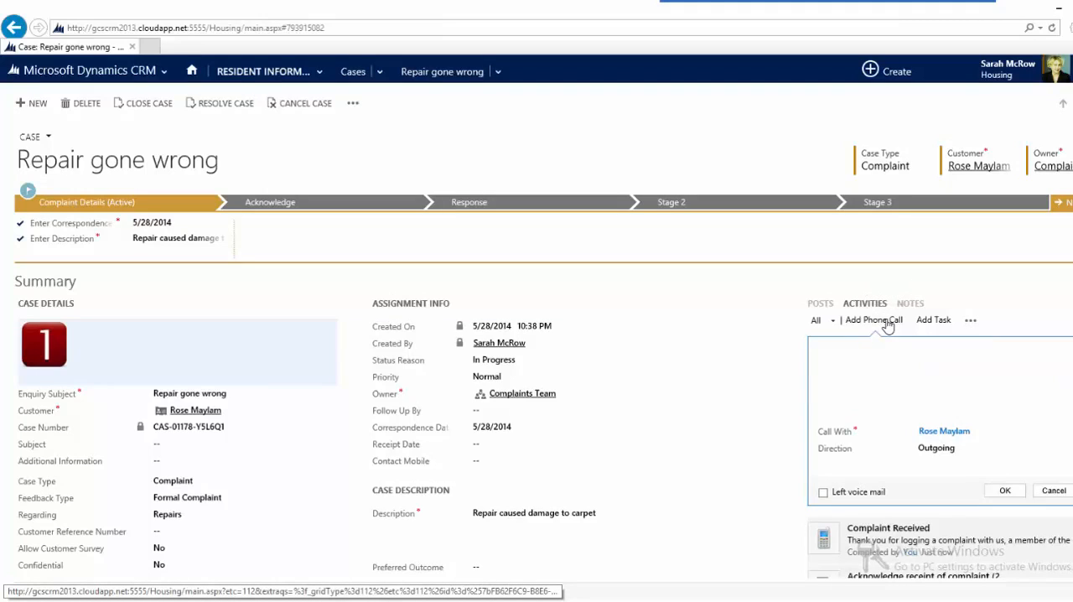
pyautogui.write('Called Rose to check if all is Ok now - she')
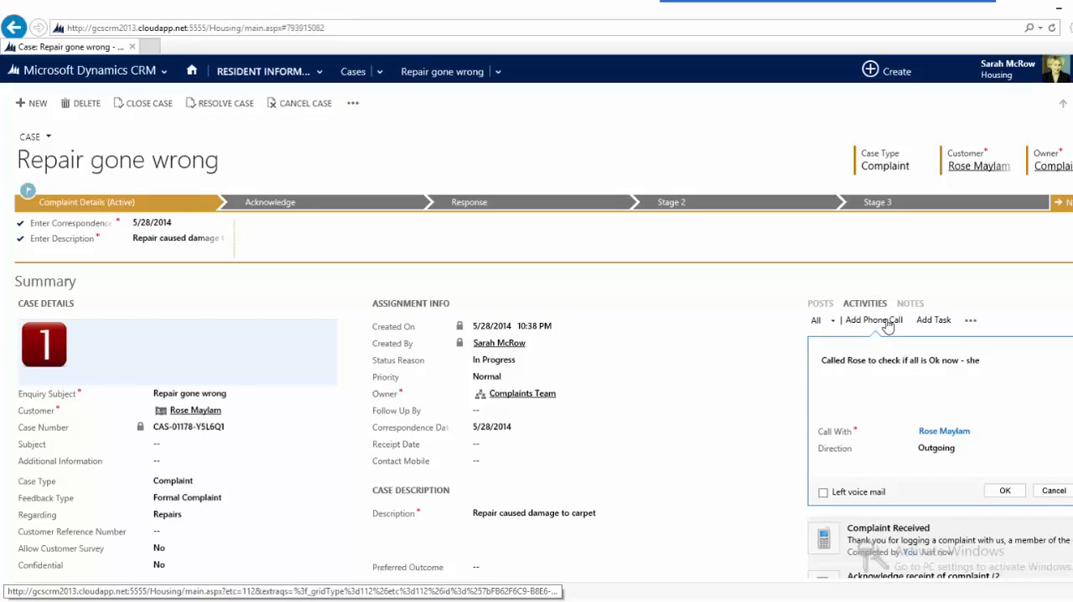
pyautogui.write(' said it was')
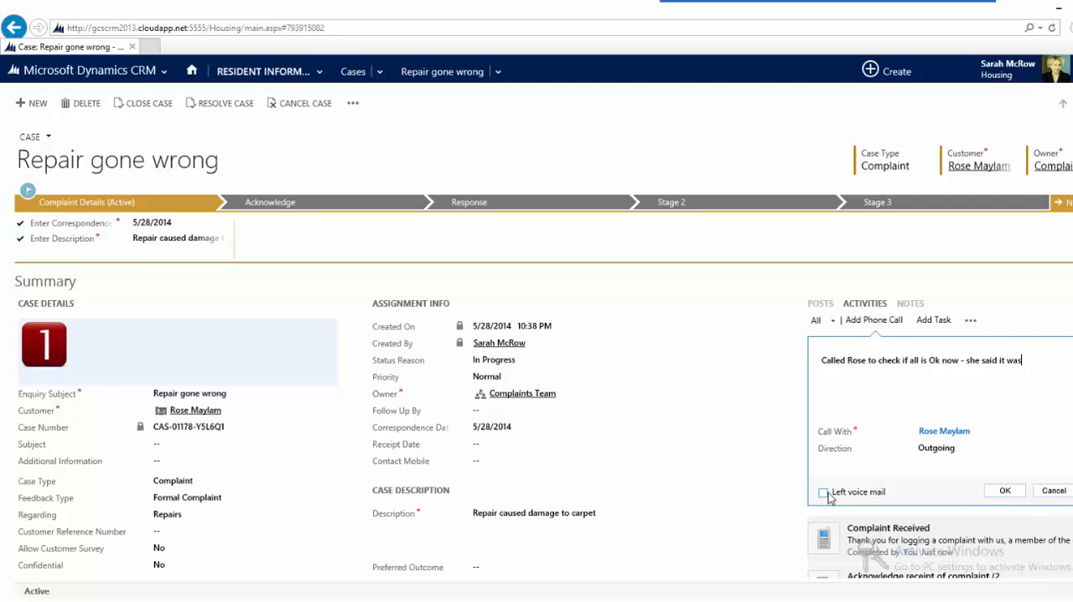
pyautogui.click(1006, 492)
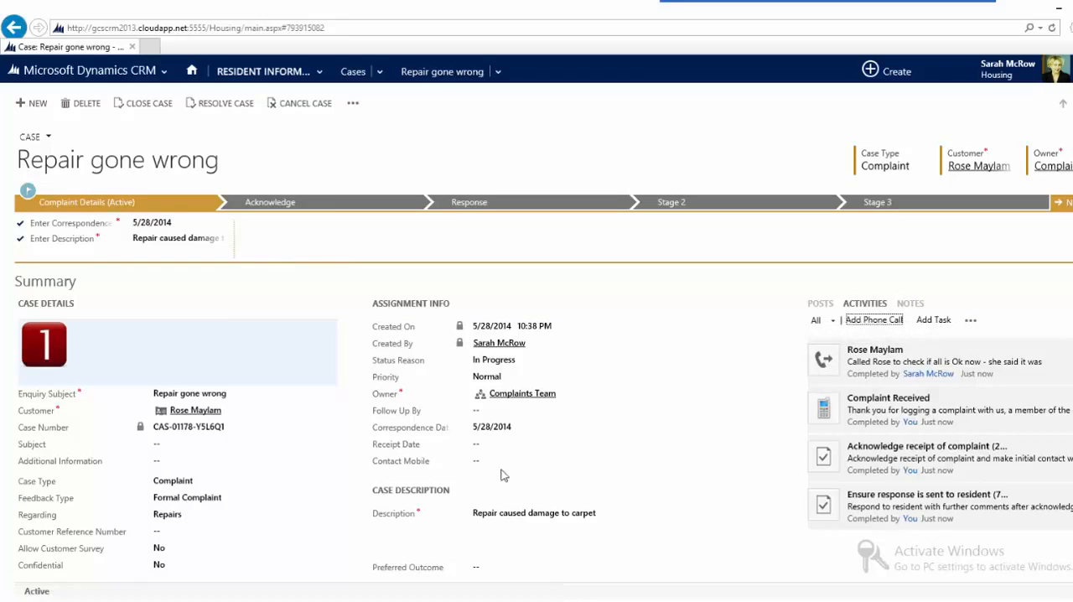
# Step: Resolve the case as Completed with the resolution "It was sorted"
pyautogui.click(233, 112)
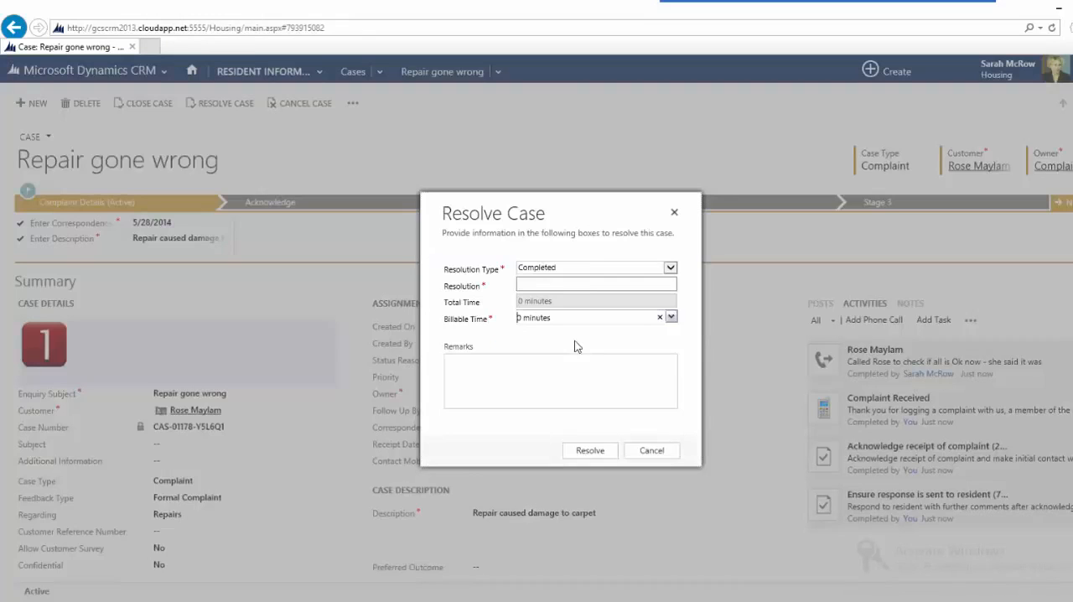
pyautogui.click(661, 285)
pyautogui.write('Th')
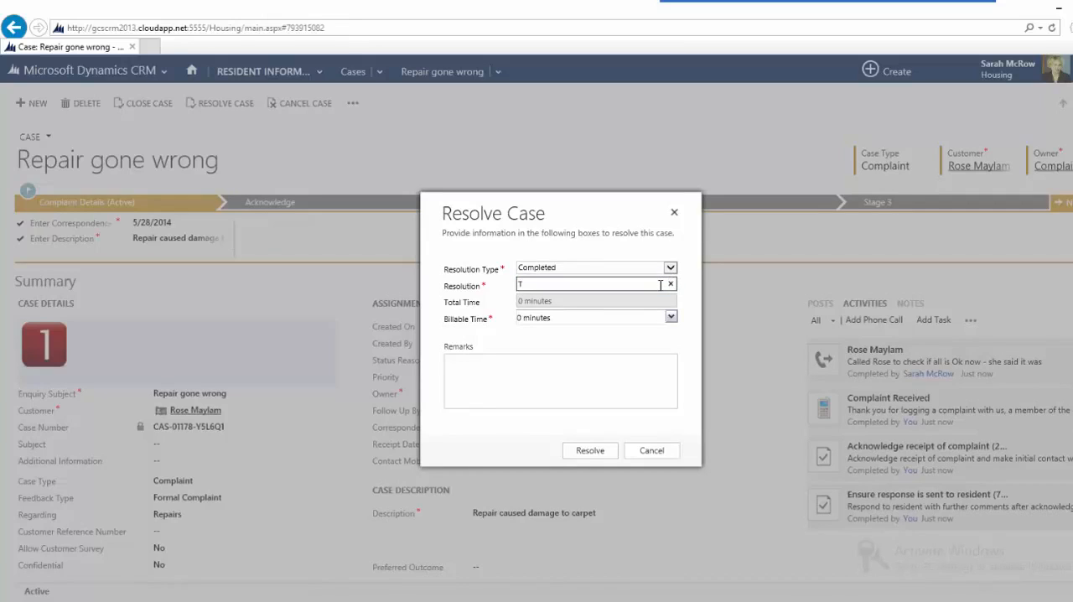
pyautogui.press('BackSpace')
pyautogui.press('BackSpace')
pyautogui.write('It was sorted')
pyautogui.click(591, 452)
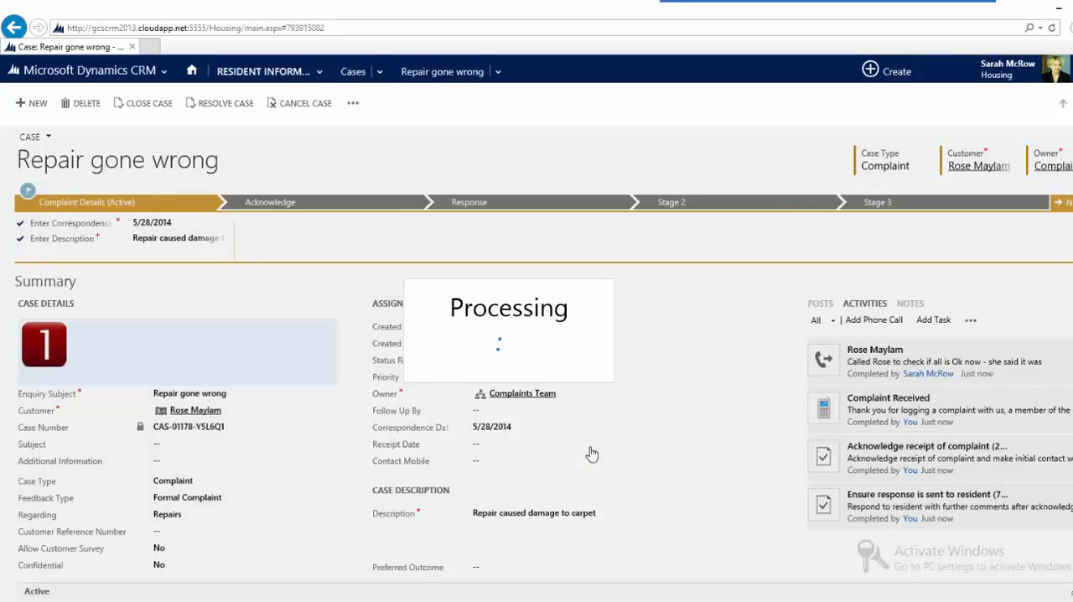